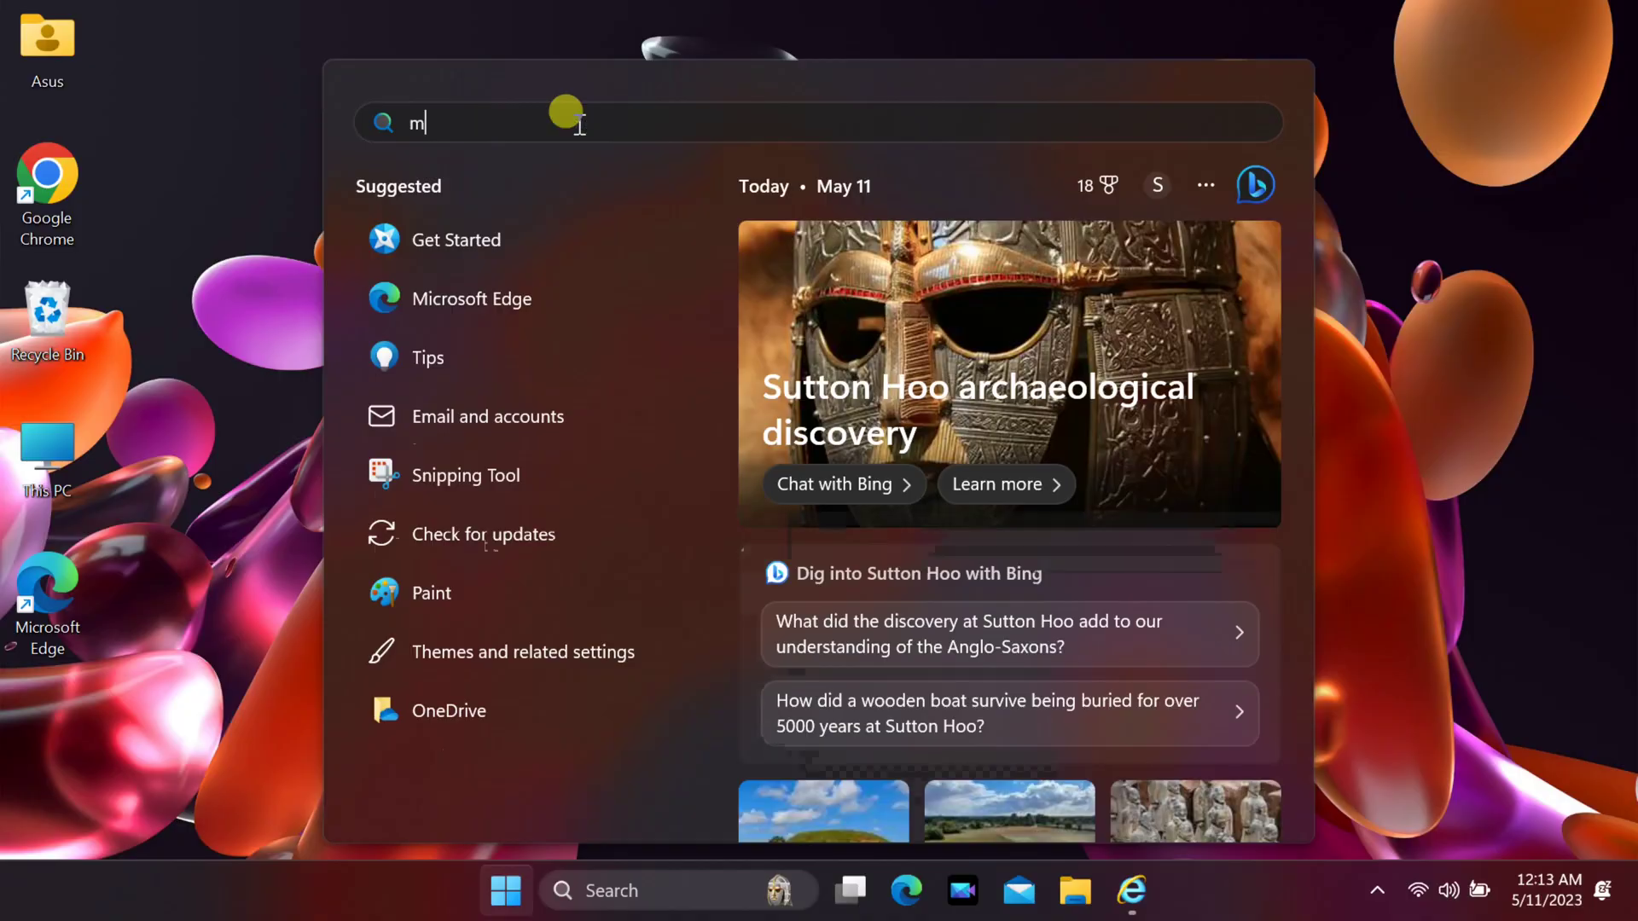
# Step: Search Windows for 'microsoft store' and launch the Microsoft Store app
pyautogui.write('i')
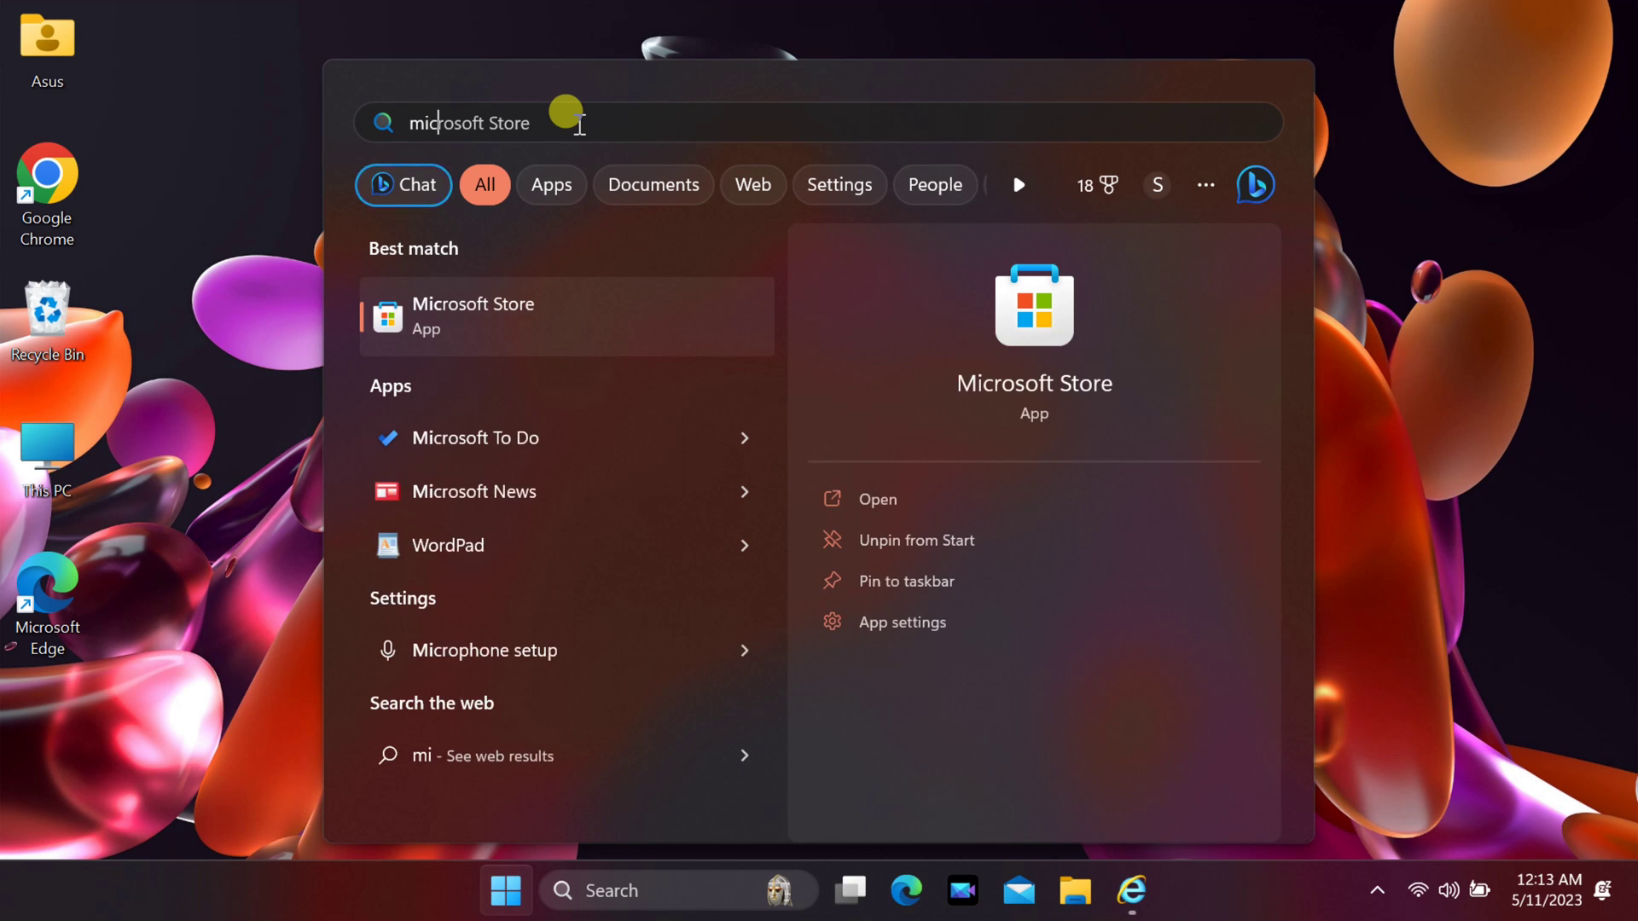
pyautogui.write('crosoft store')
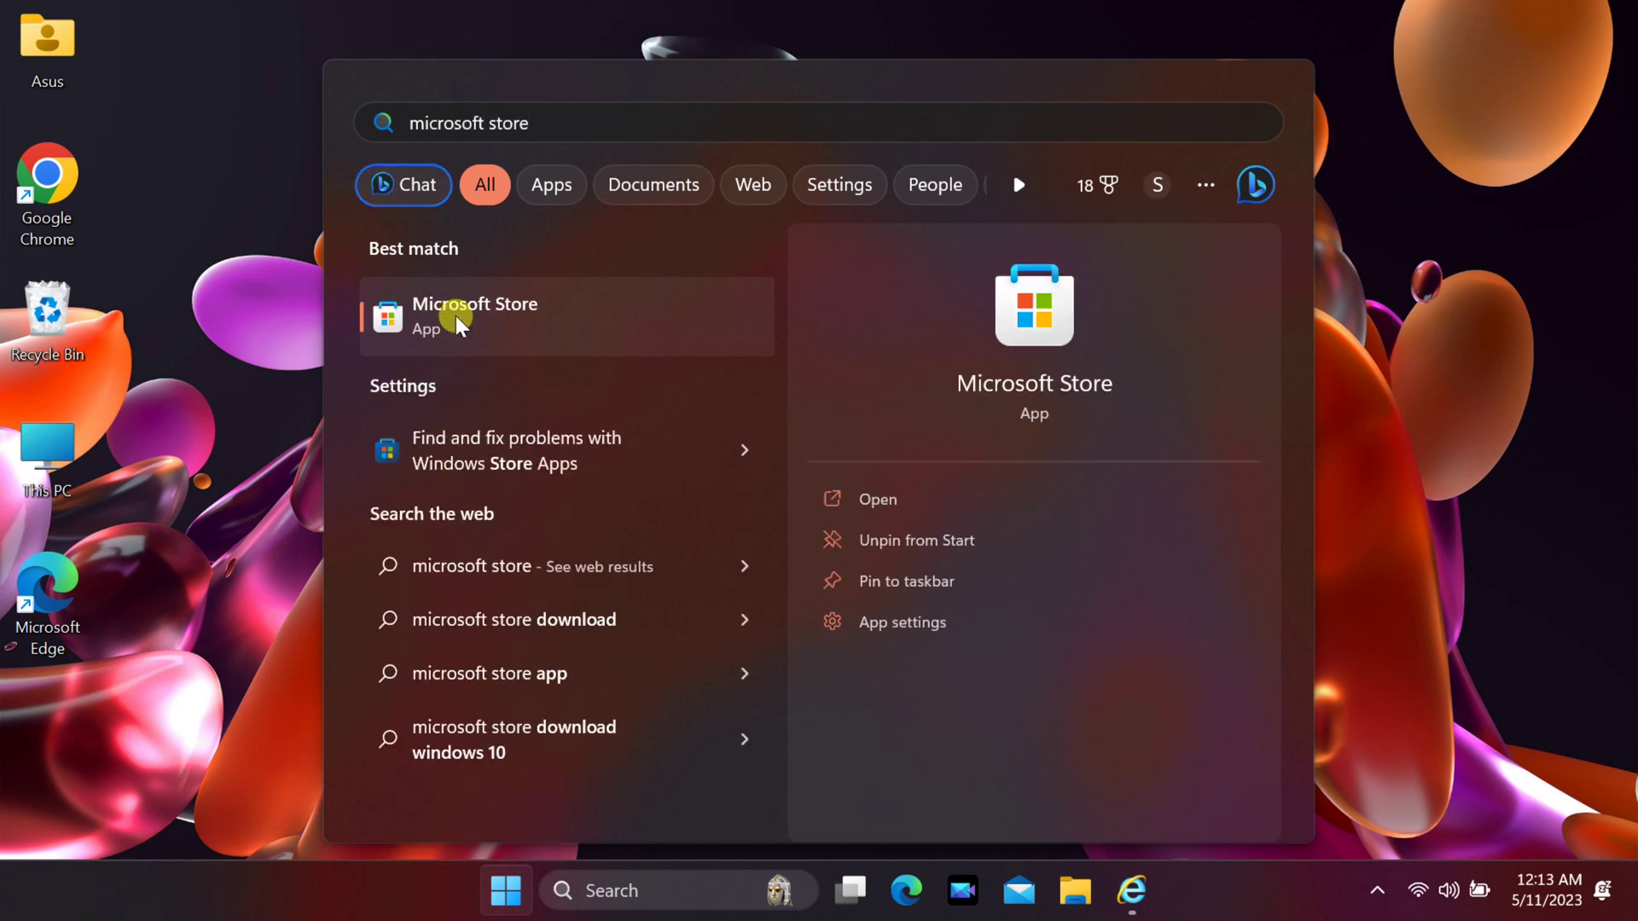
pyautogui.click(505, 309)
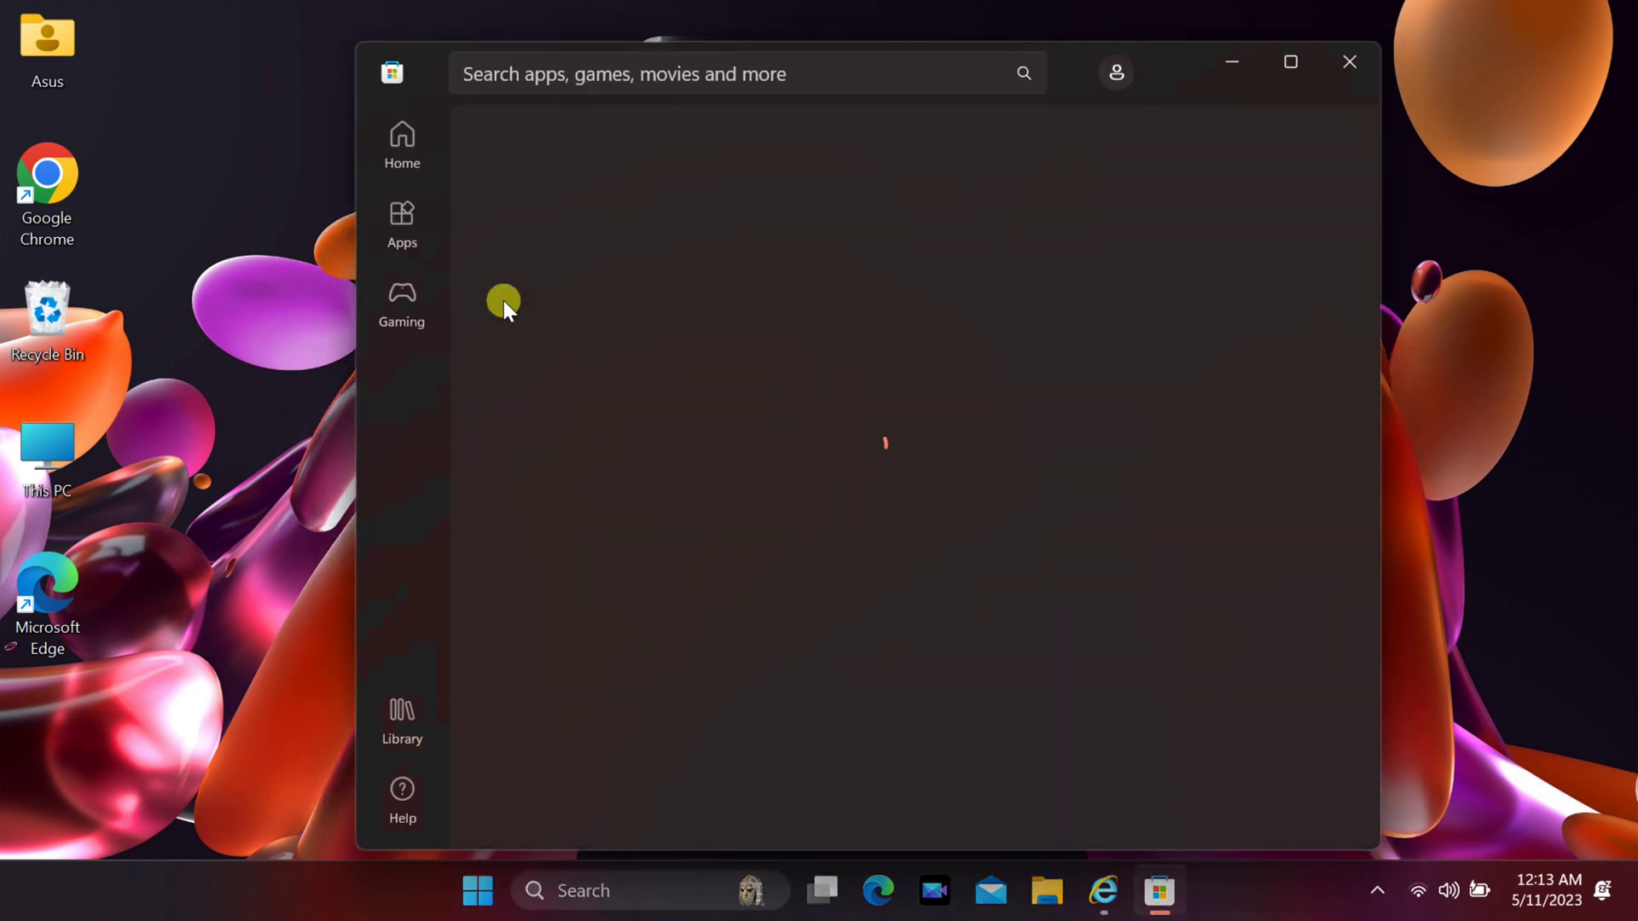
# Step: Search the Microsoft Store for 'lively wallpaper'
pyautogui.click(600, 77)
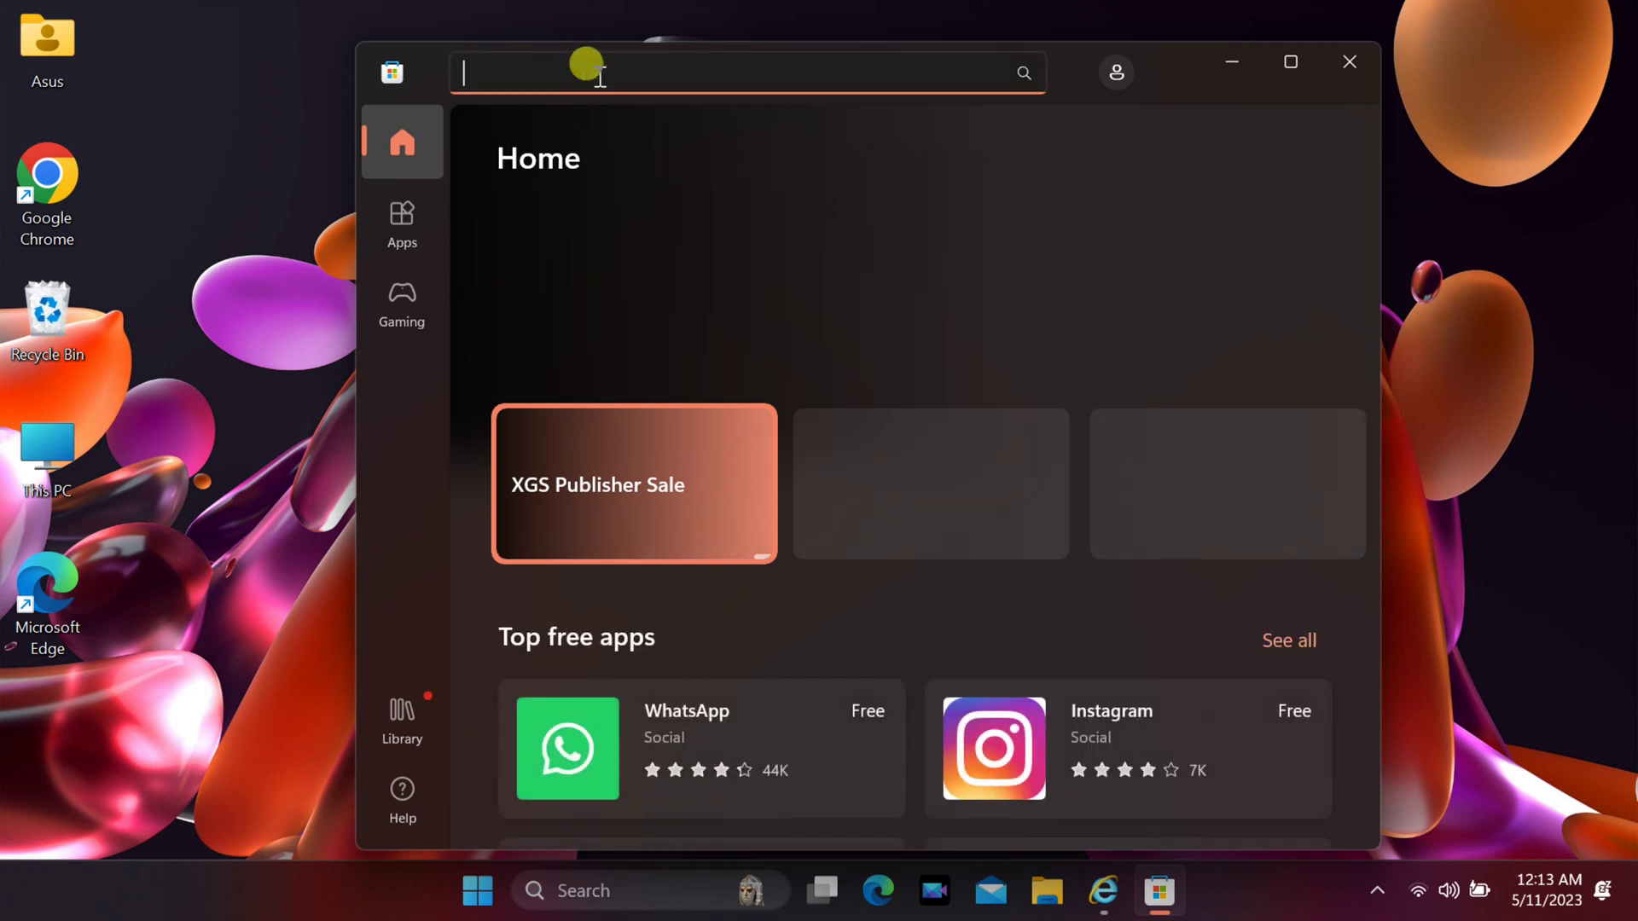
pyautogui.write('lively')
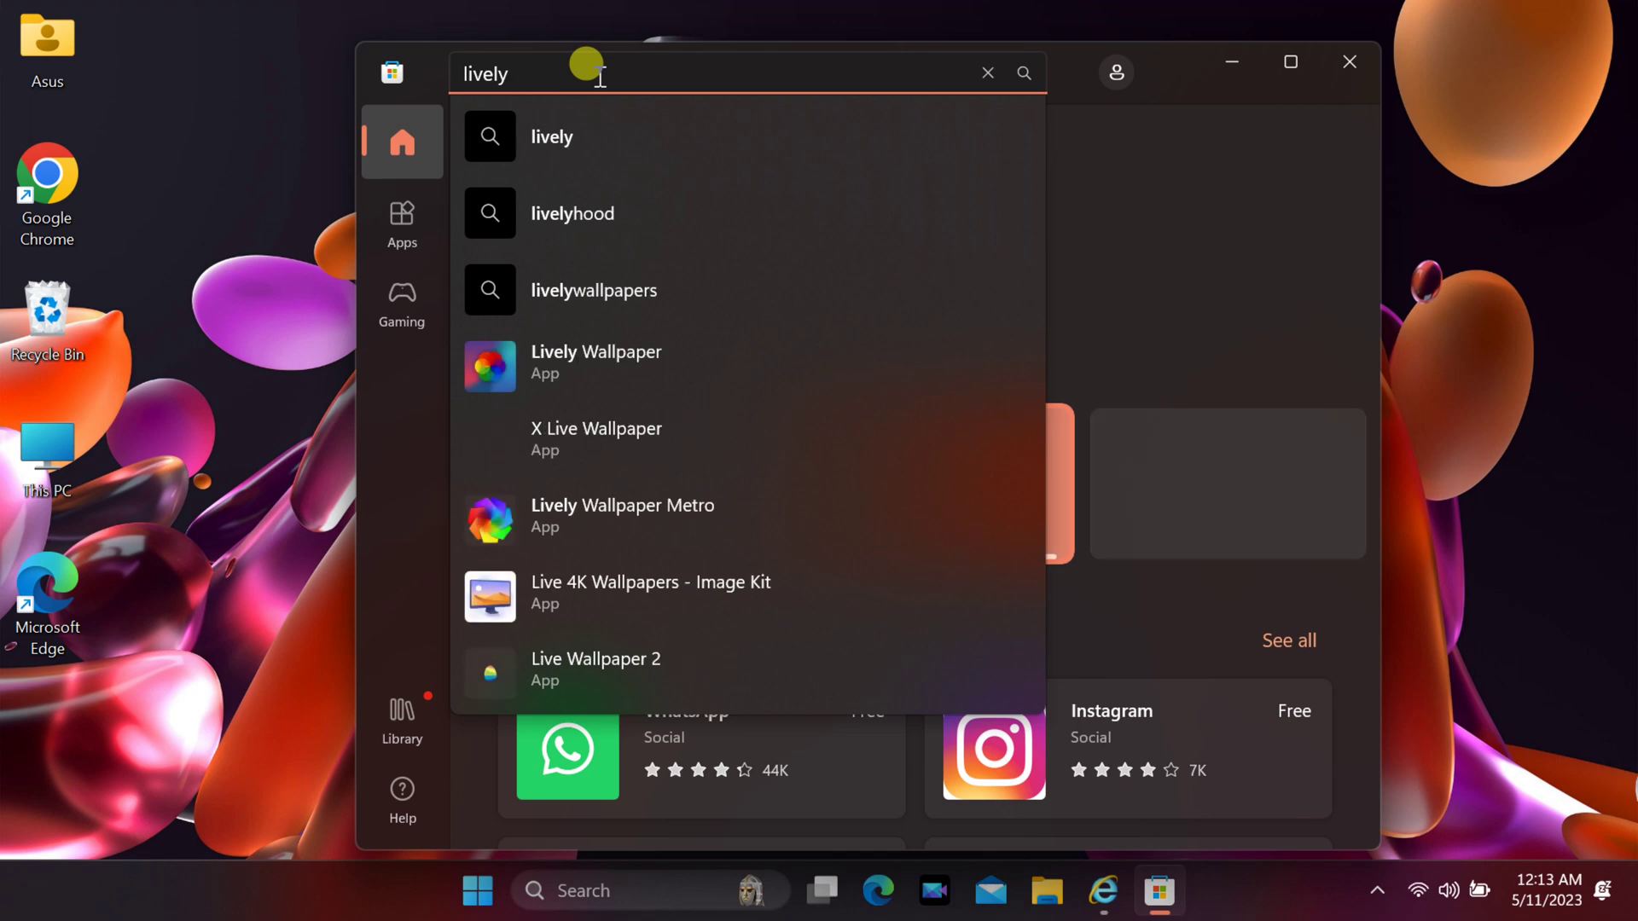
pyautogui.write(' wall')
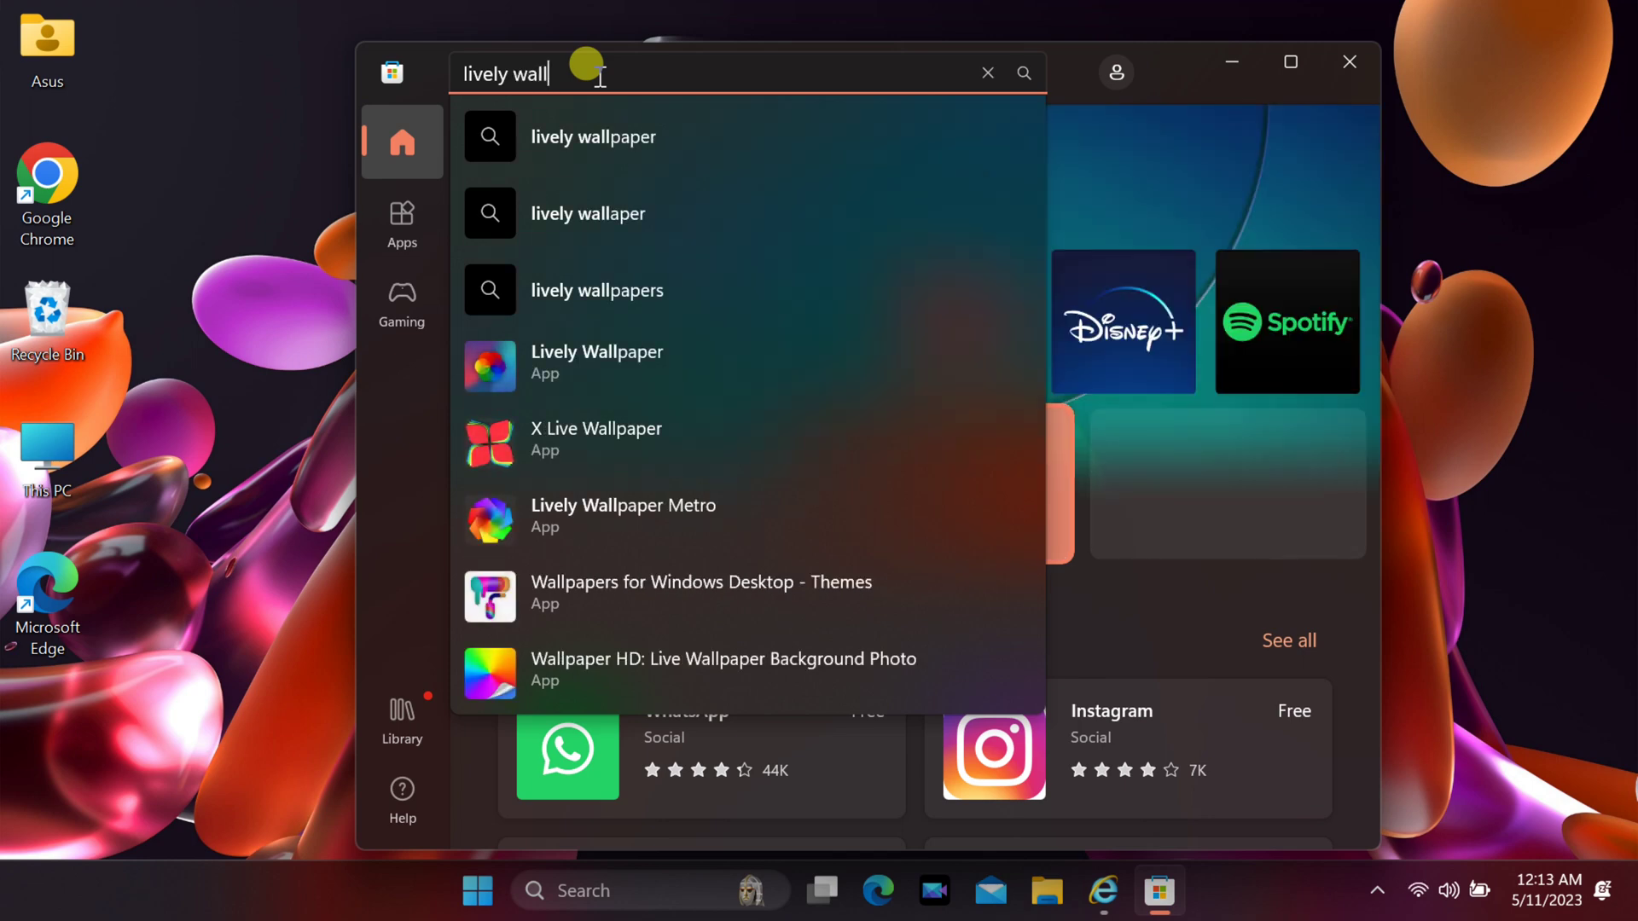
pyautogui.write('paper')
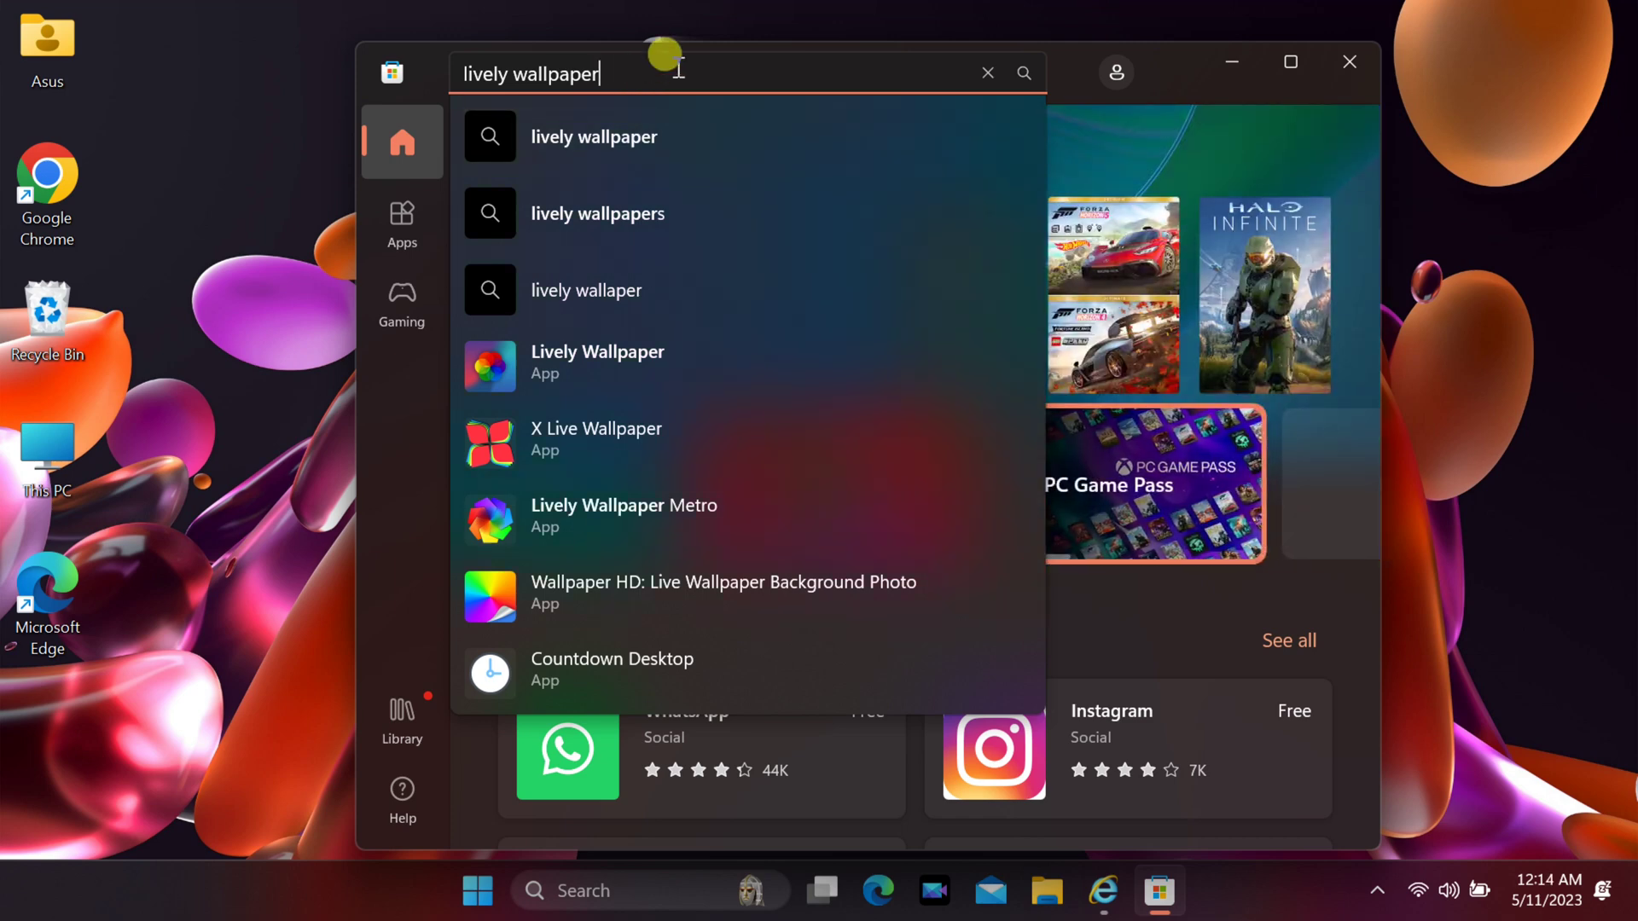
pyautogui.press('Return')
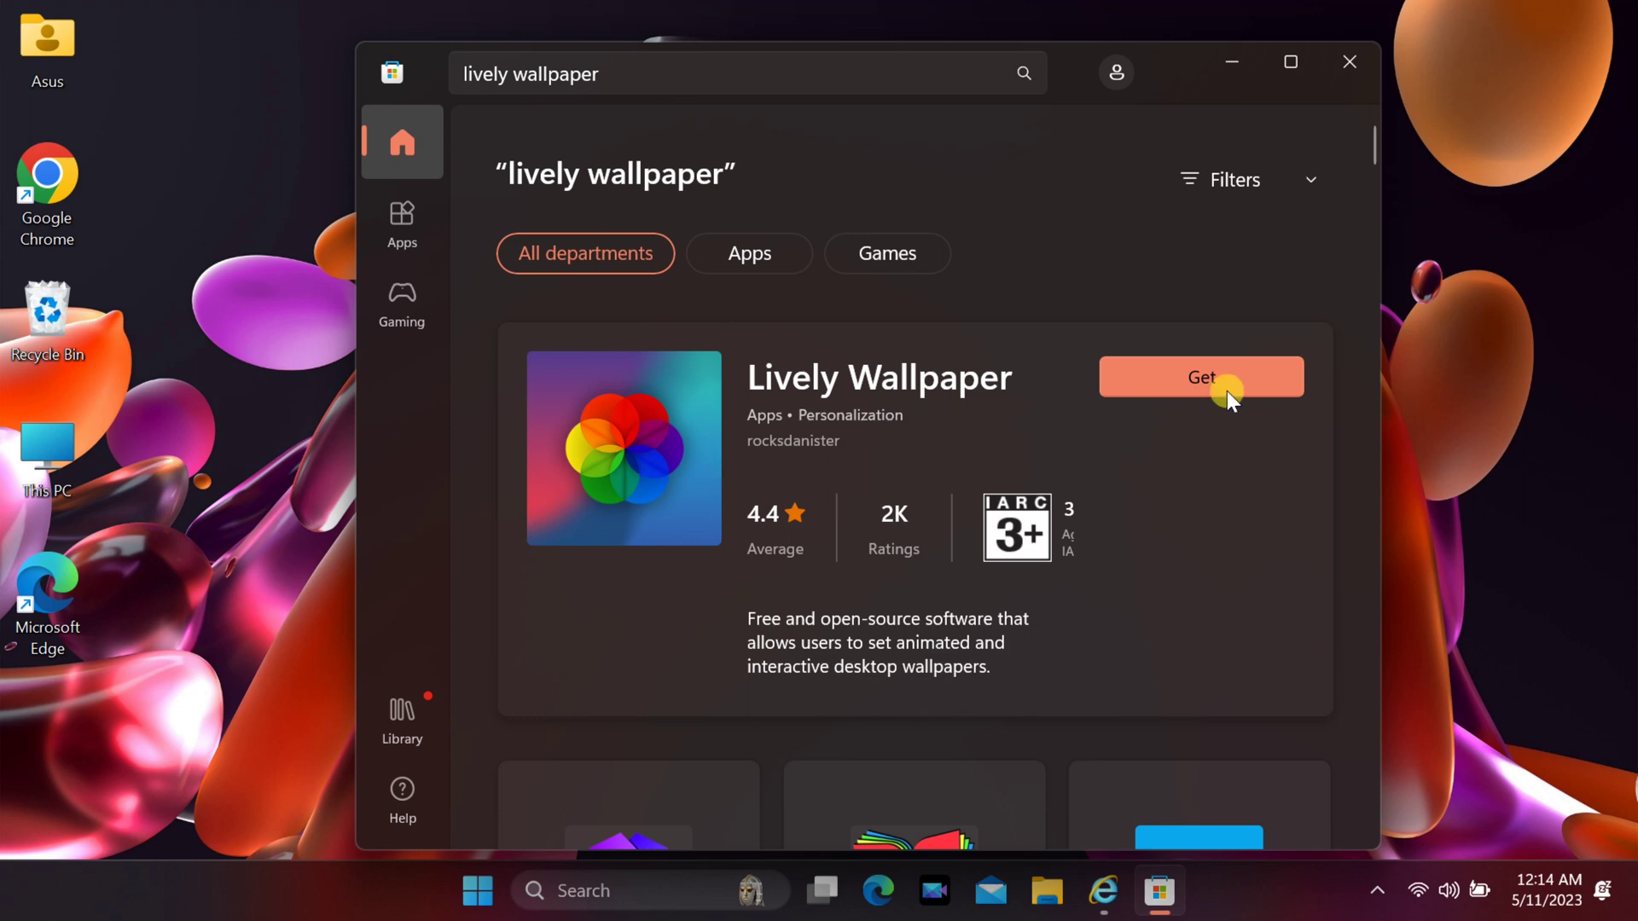
# Step: Install Lively Wallpaper, launch it, and close the Store window
pyautogui.click(1189, 376)
pyautogui.click(1185, 379)
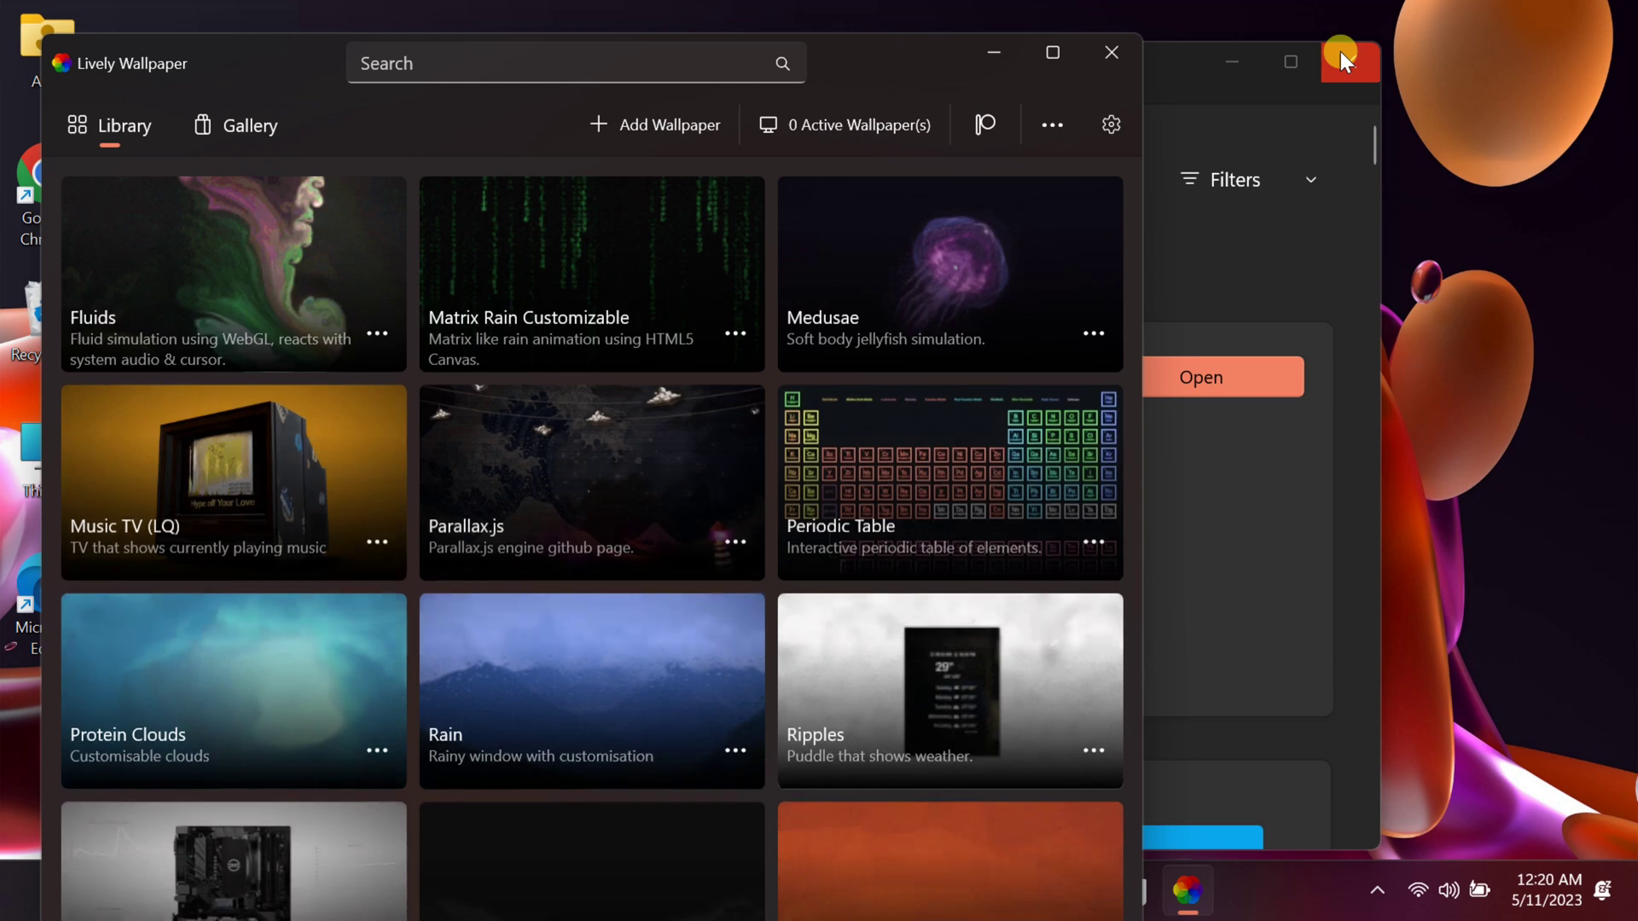
pyautogui.click(1339, 51)
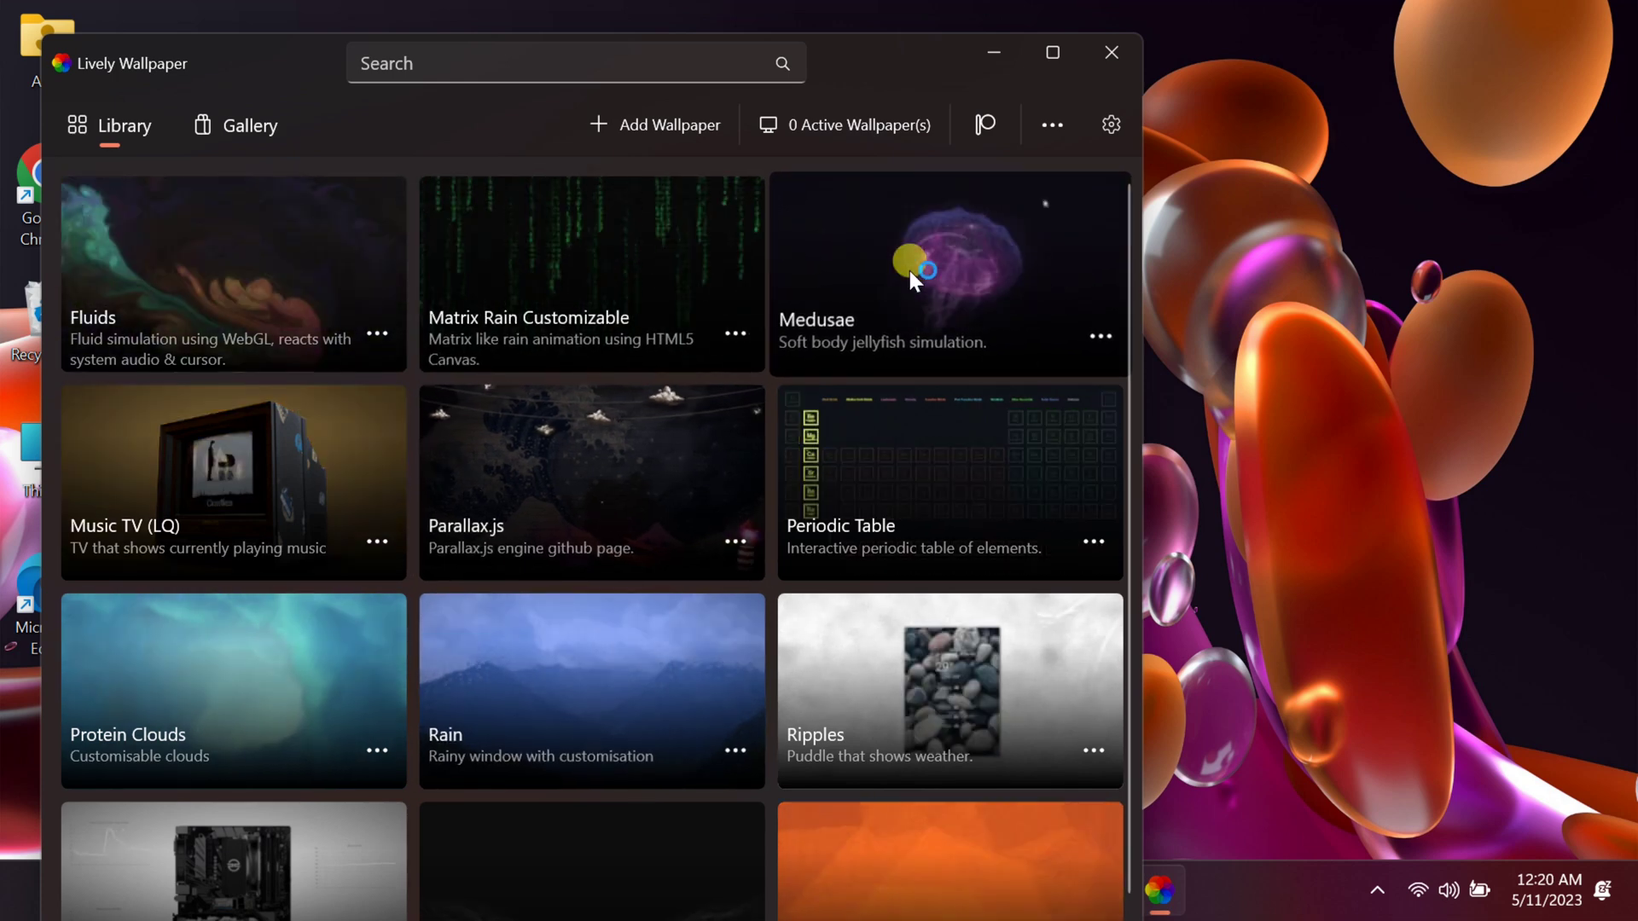
# Step: Apply the Medusae jellyfish wallpaper and minimize Lively Wallpaper
pyautogui.click(907, 268)
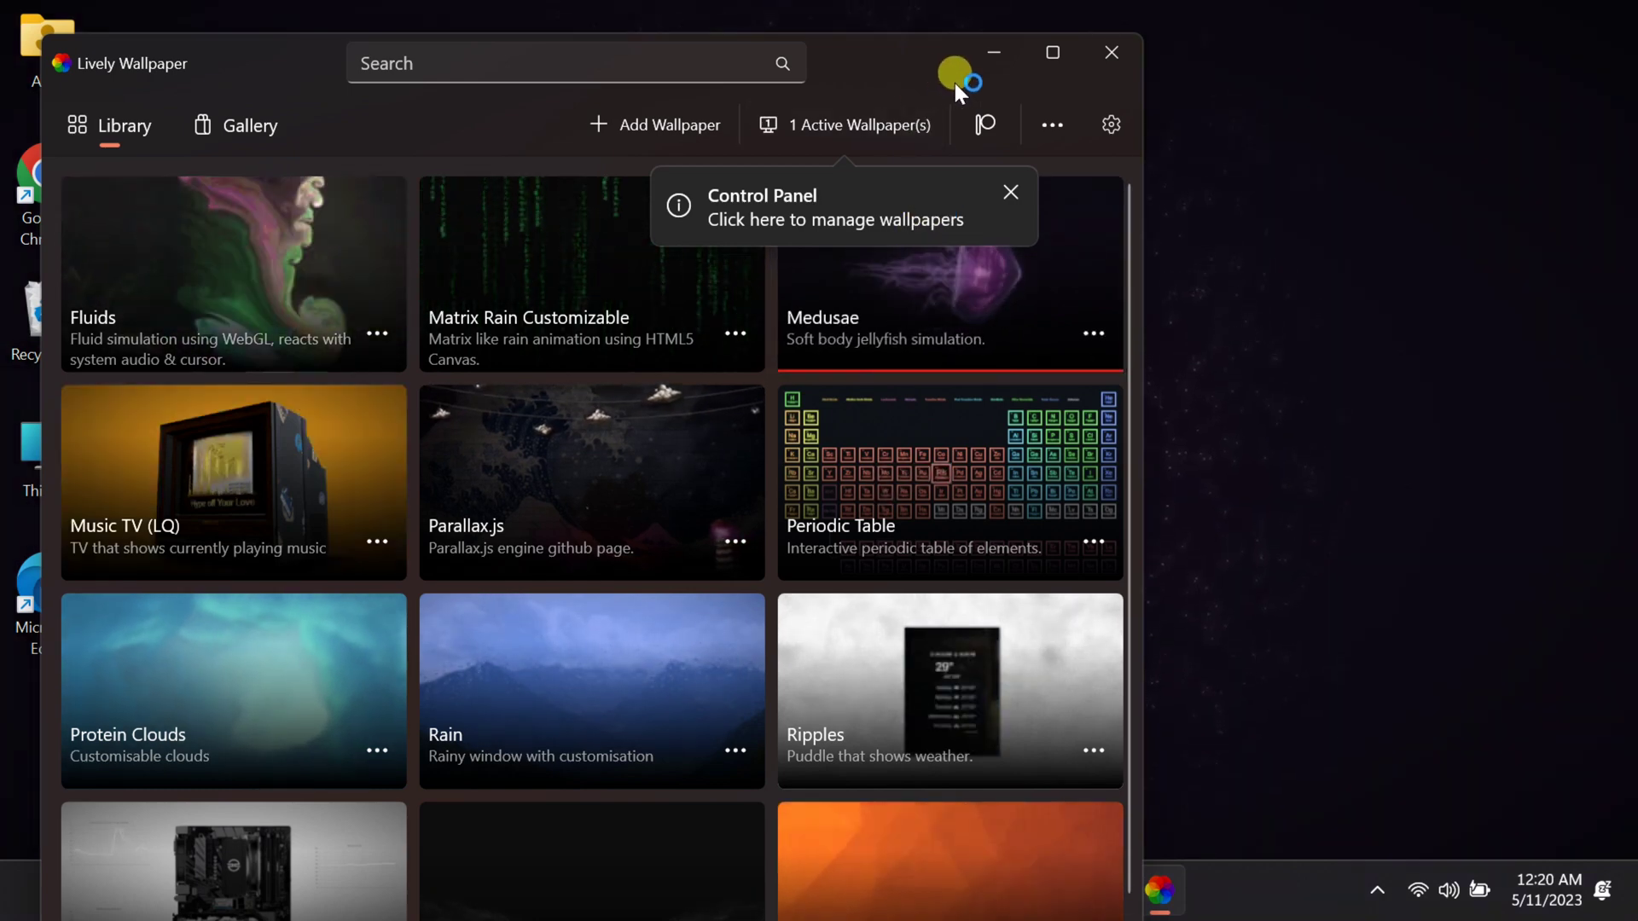
pyautogui.click(992, 53)
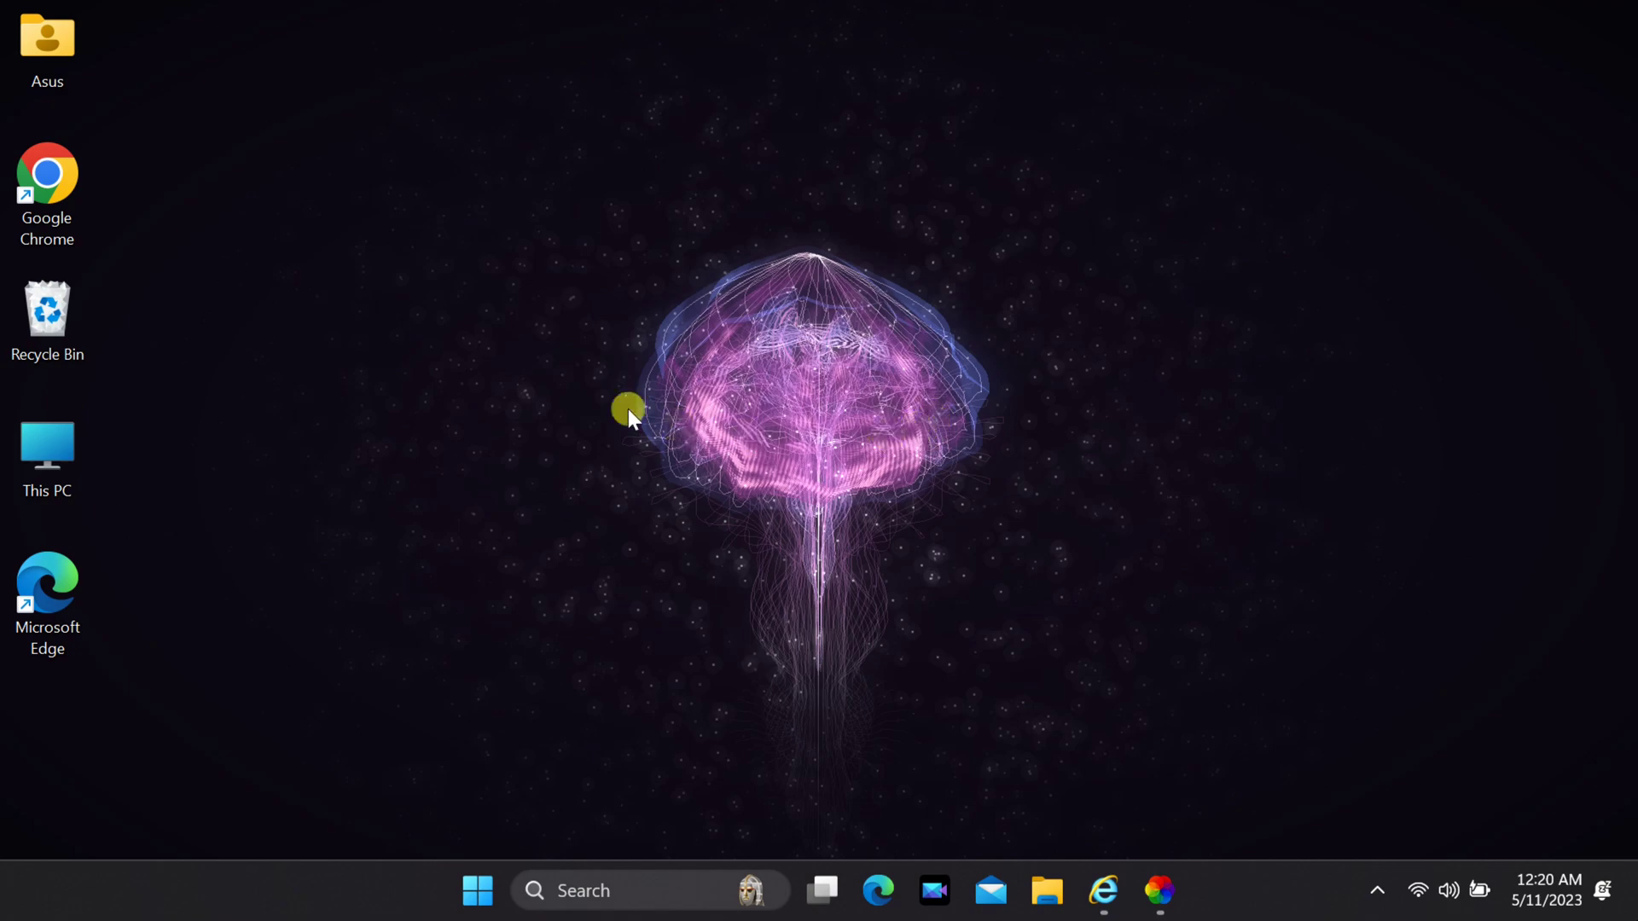
# Step: Drag across the desktop to make the jellyfish react, then restore Lively Wallpaper
pyautogui.moveTo(587, 254); pyautogui.dragTo(682, 505)
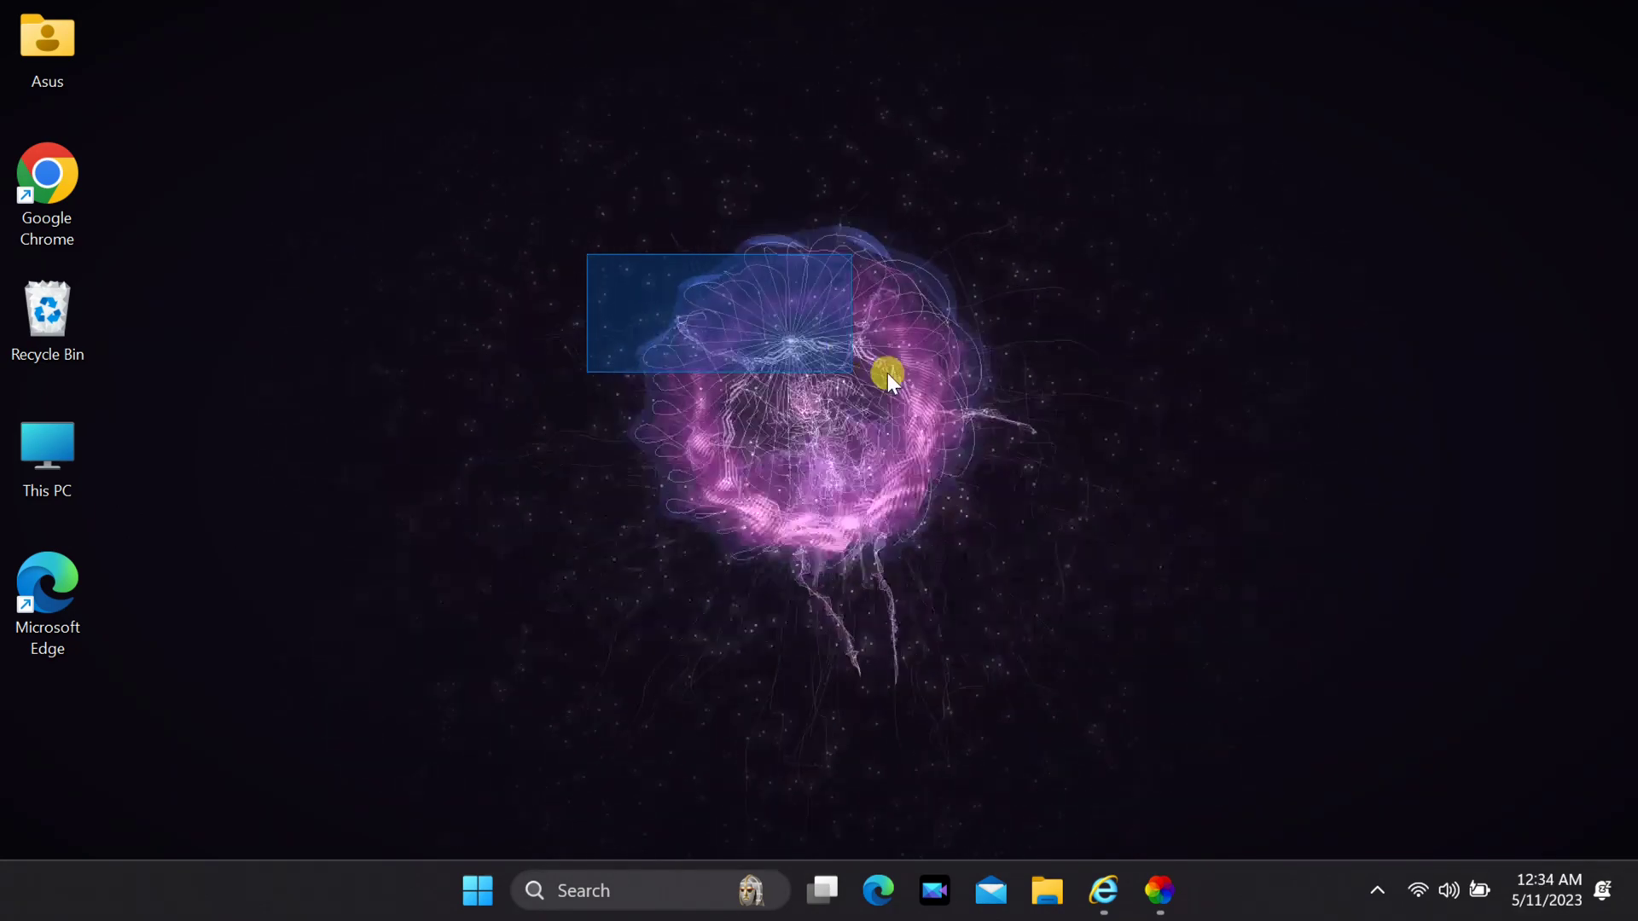
pyautogui.moveTo(1056, 661); pyautogui.dragTo(475, 621)
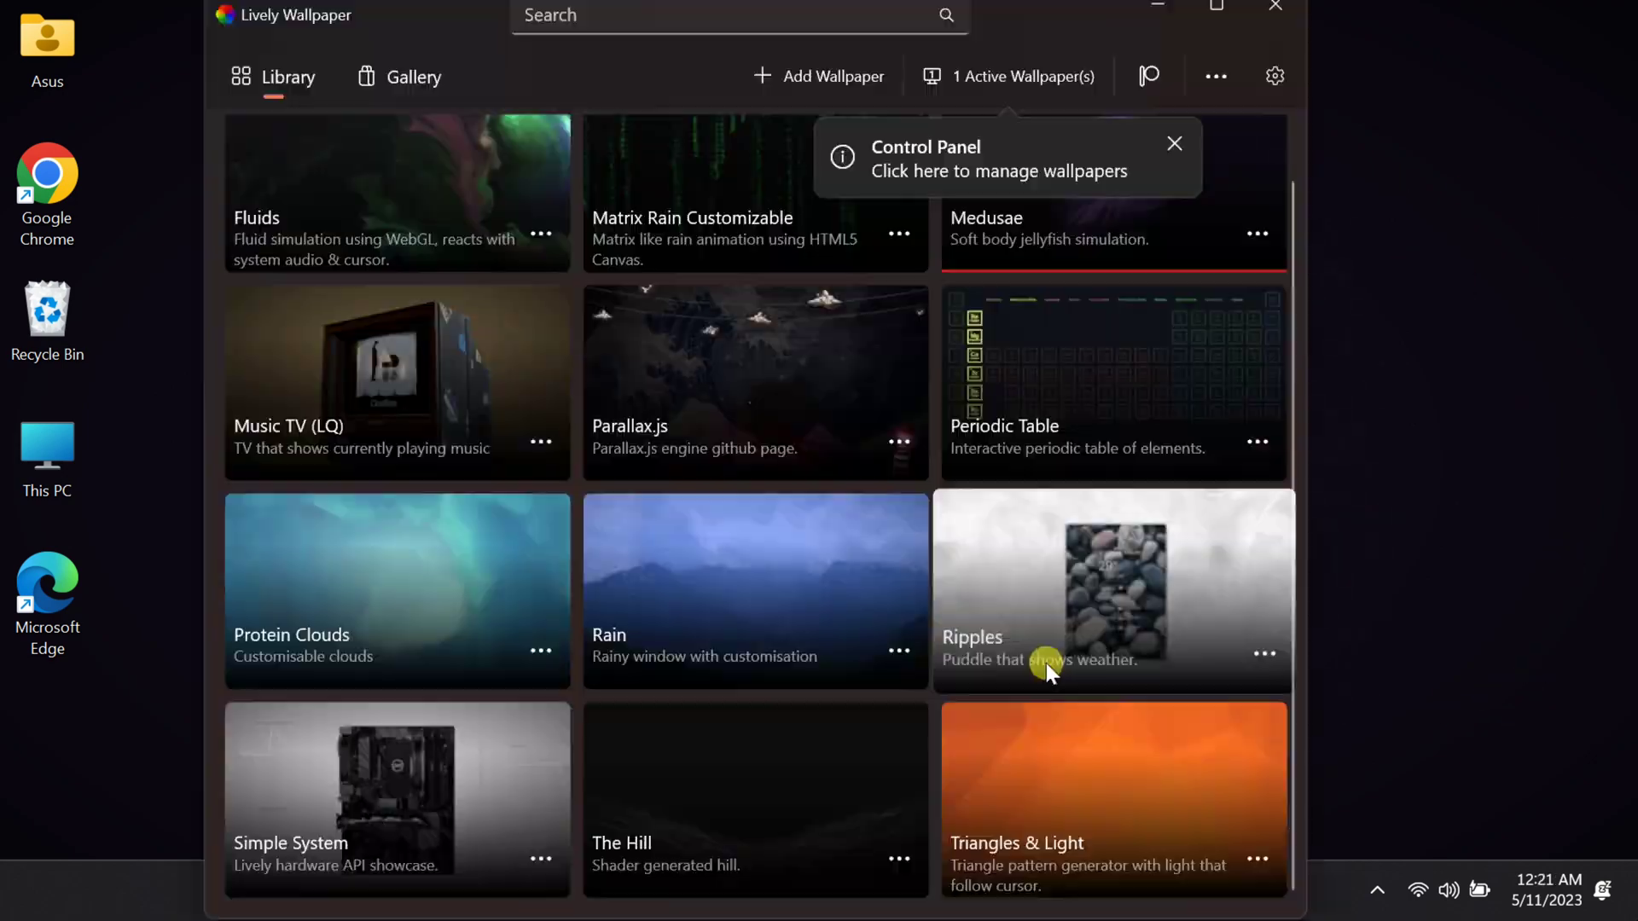
pyautogui.scroll(1, 1046, 663)
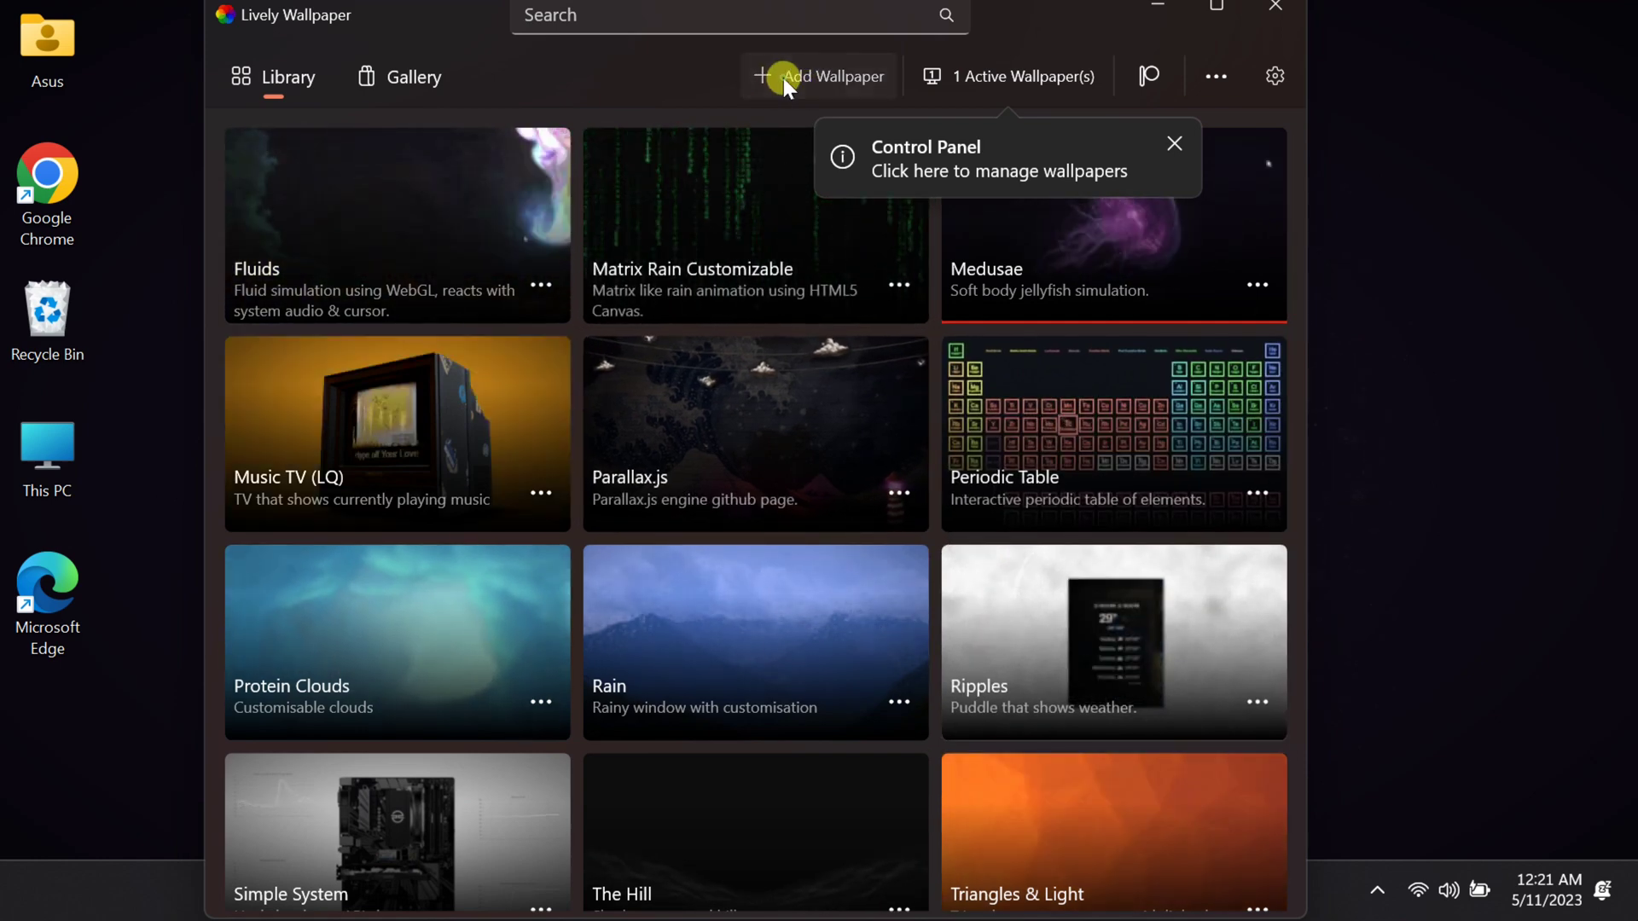
# Step: Add the local bee video DSCN0714.MOV from the Bee folder as a new wallpaper
pyautogui.click(783, 78)
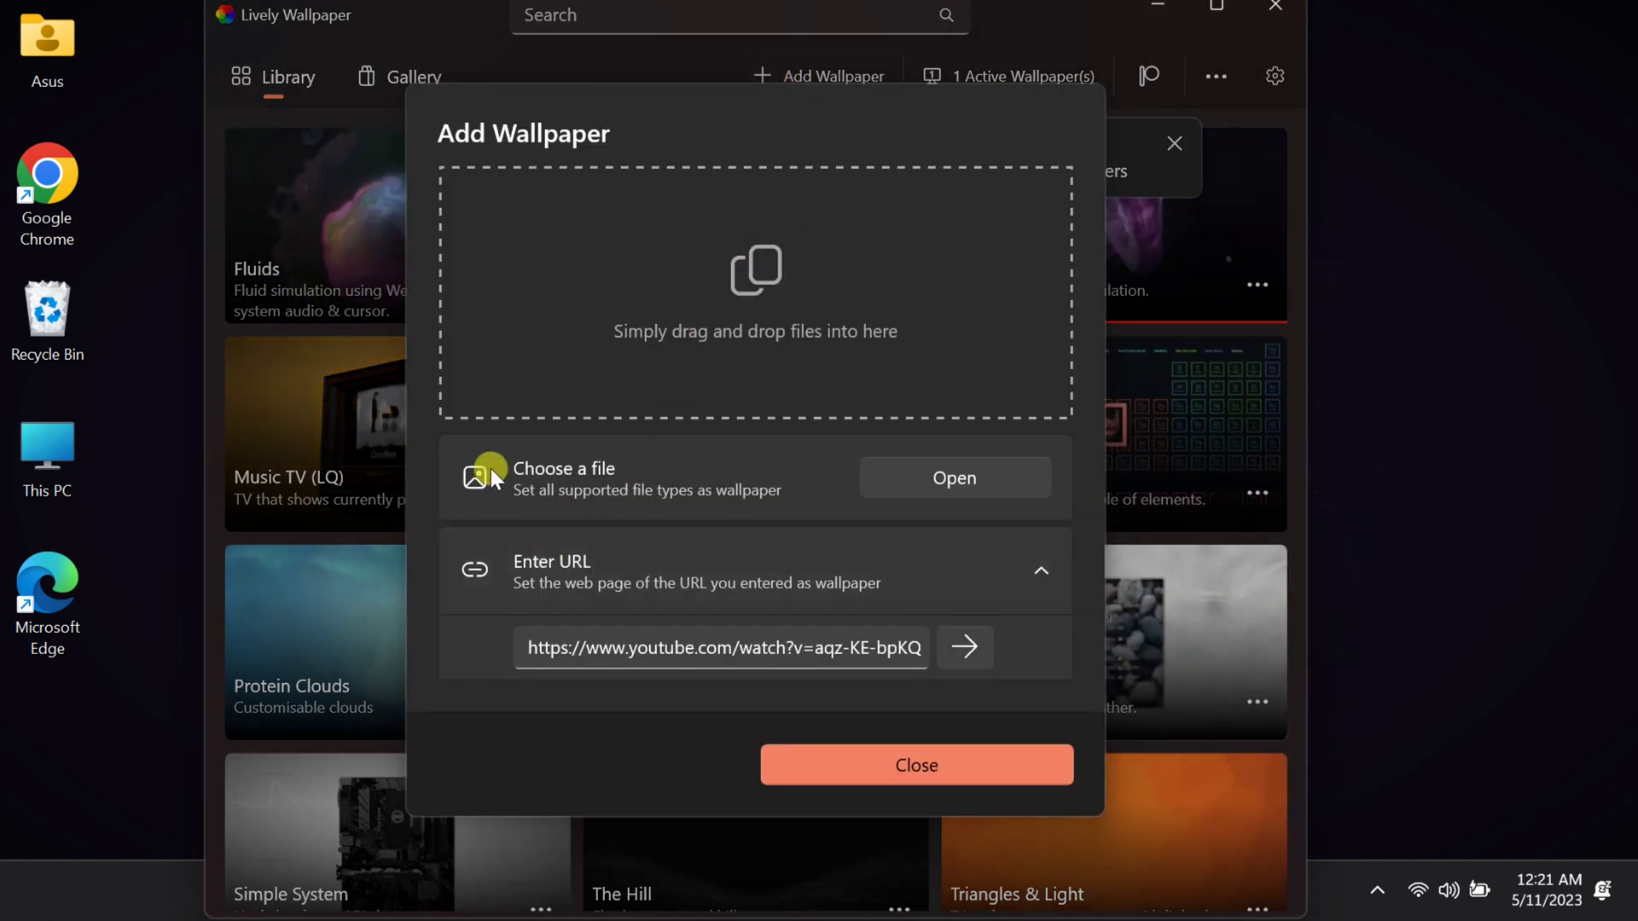
pyautogui.click(941, 478)
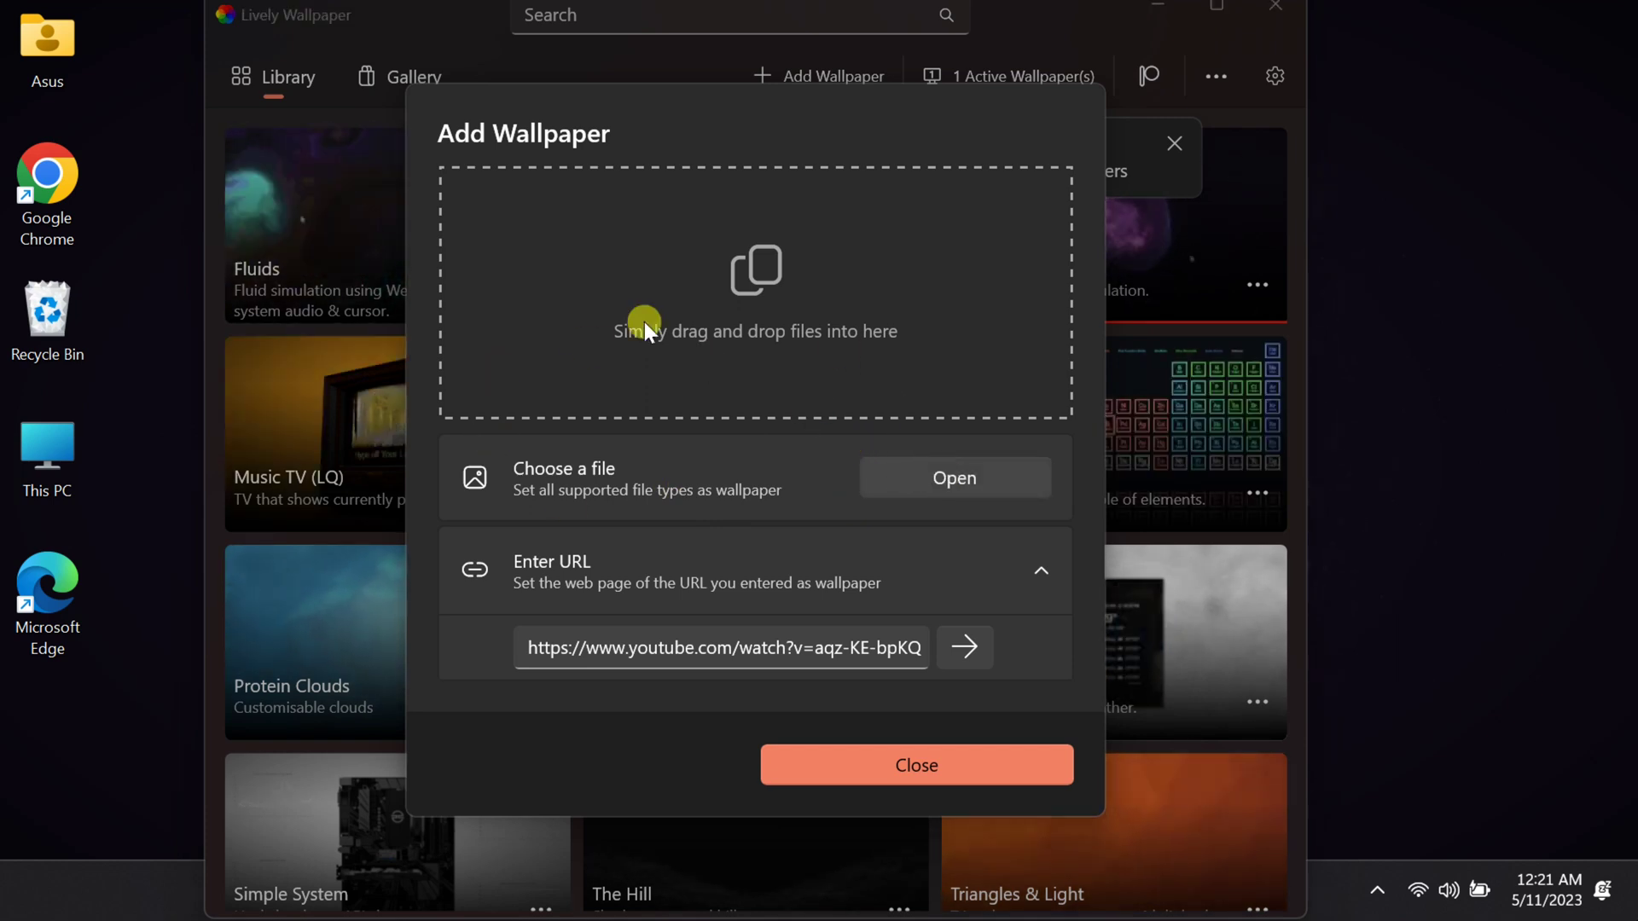
pyautogui.click(924, 478)
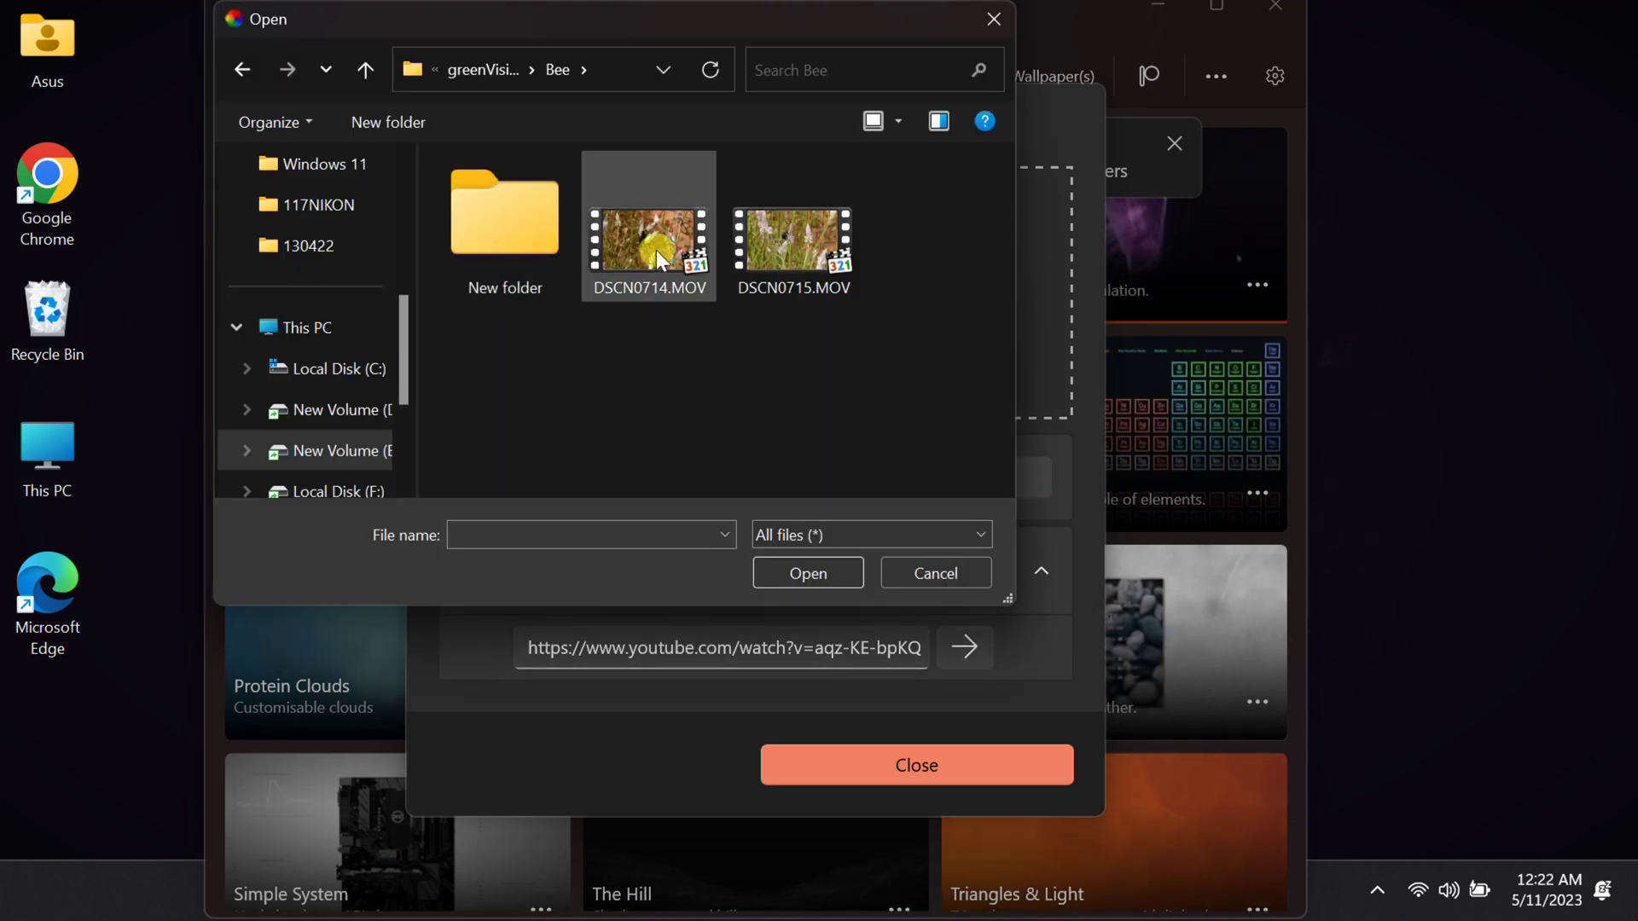
pyautogui.click(628, 249)
pyautogui.click(811, 572)
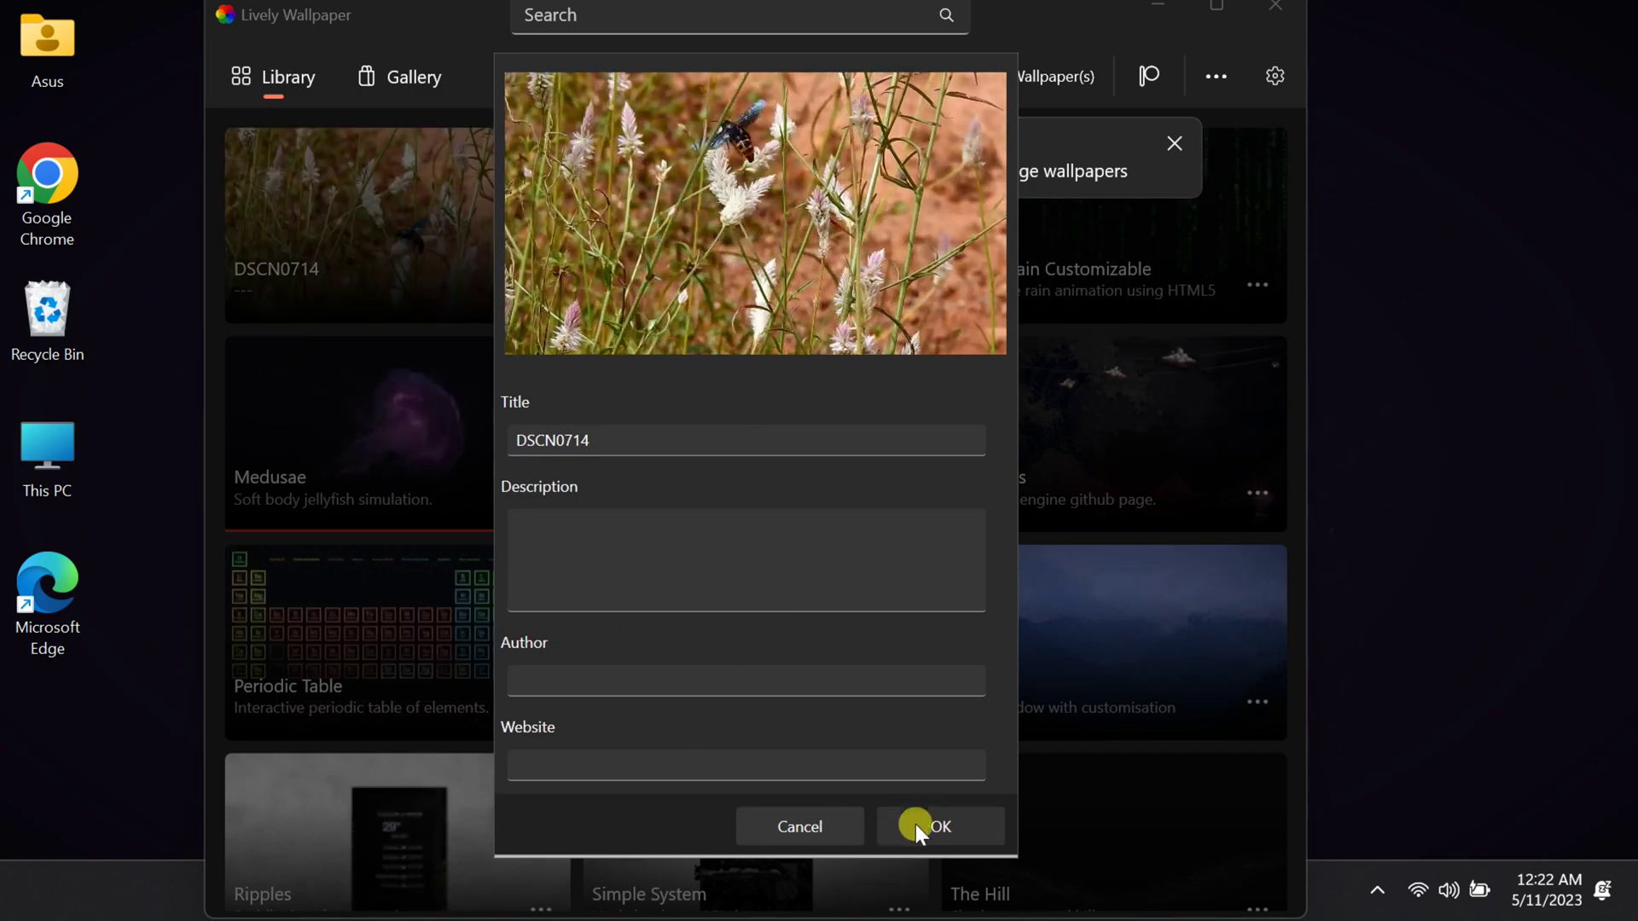
# Step: Accept the DSCN0714 wallpaper details and minimize Lively Wallpaper to show the bee video
pyautogui.click(930, 822)
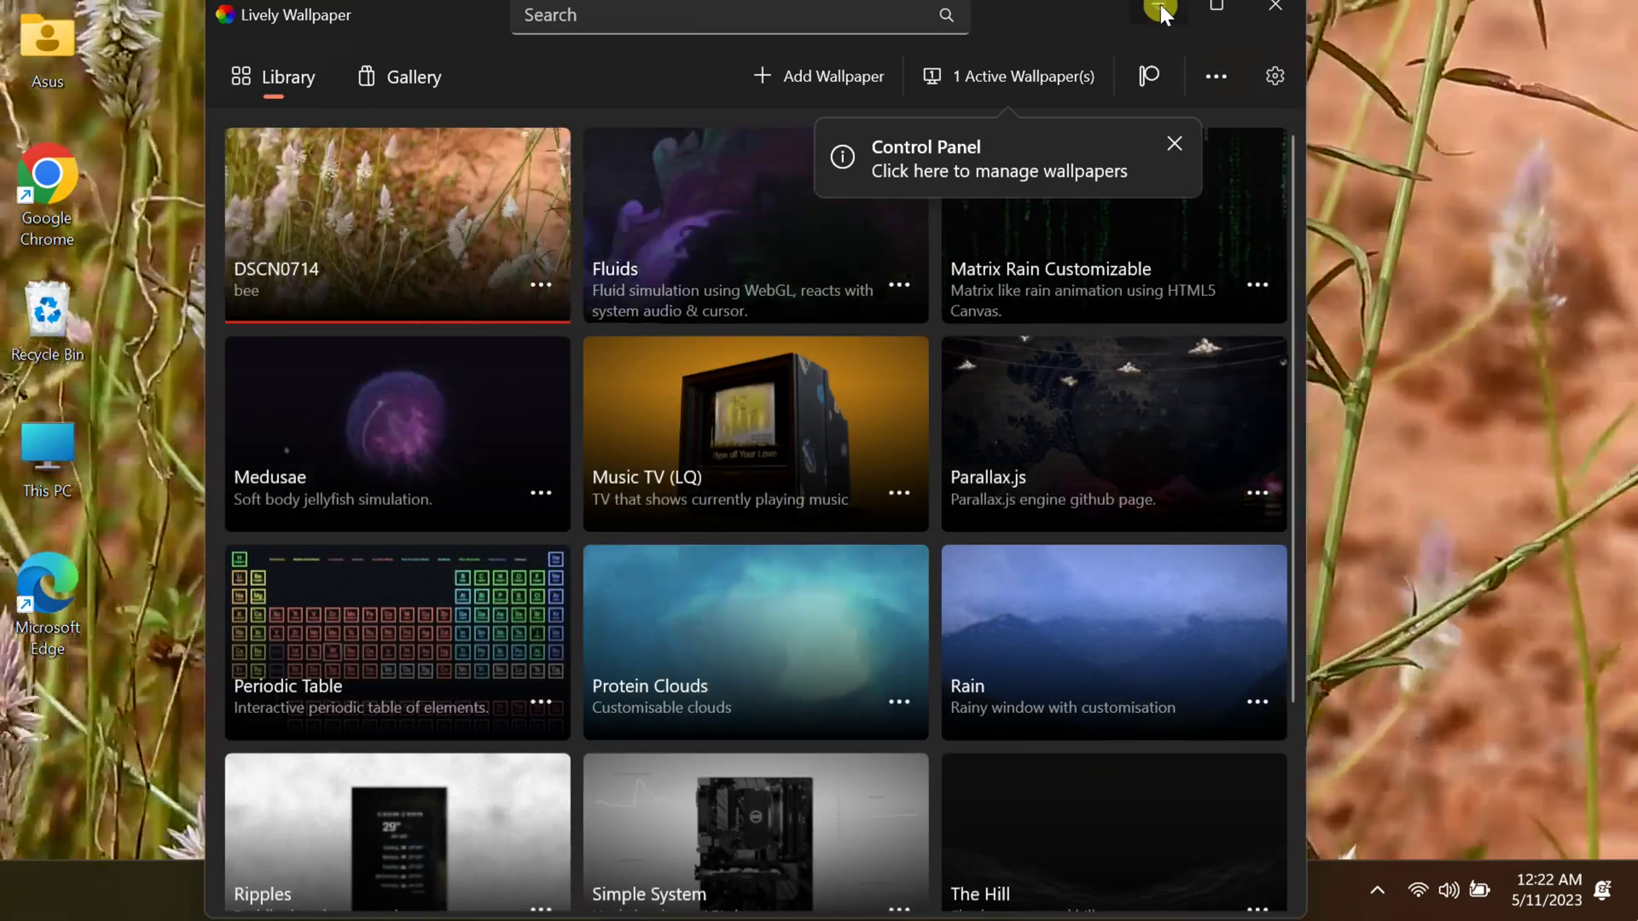
pyautogui.click(1158, 6)
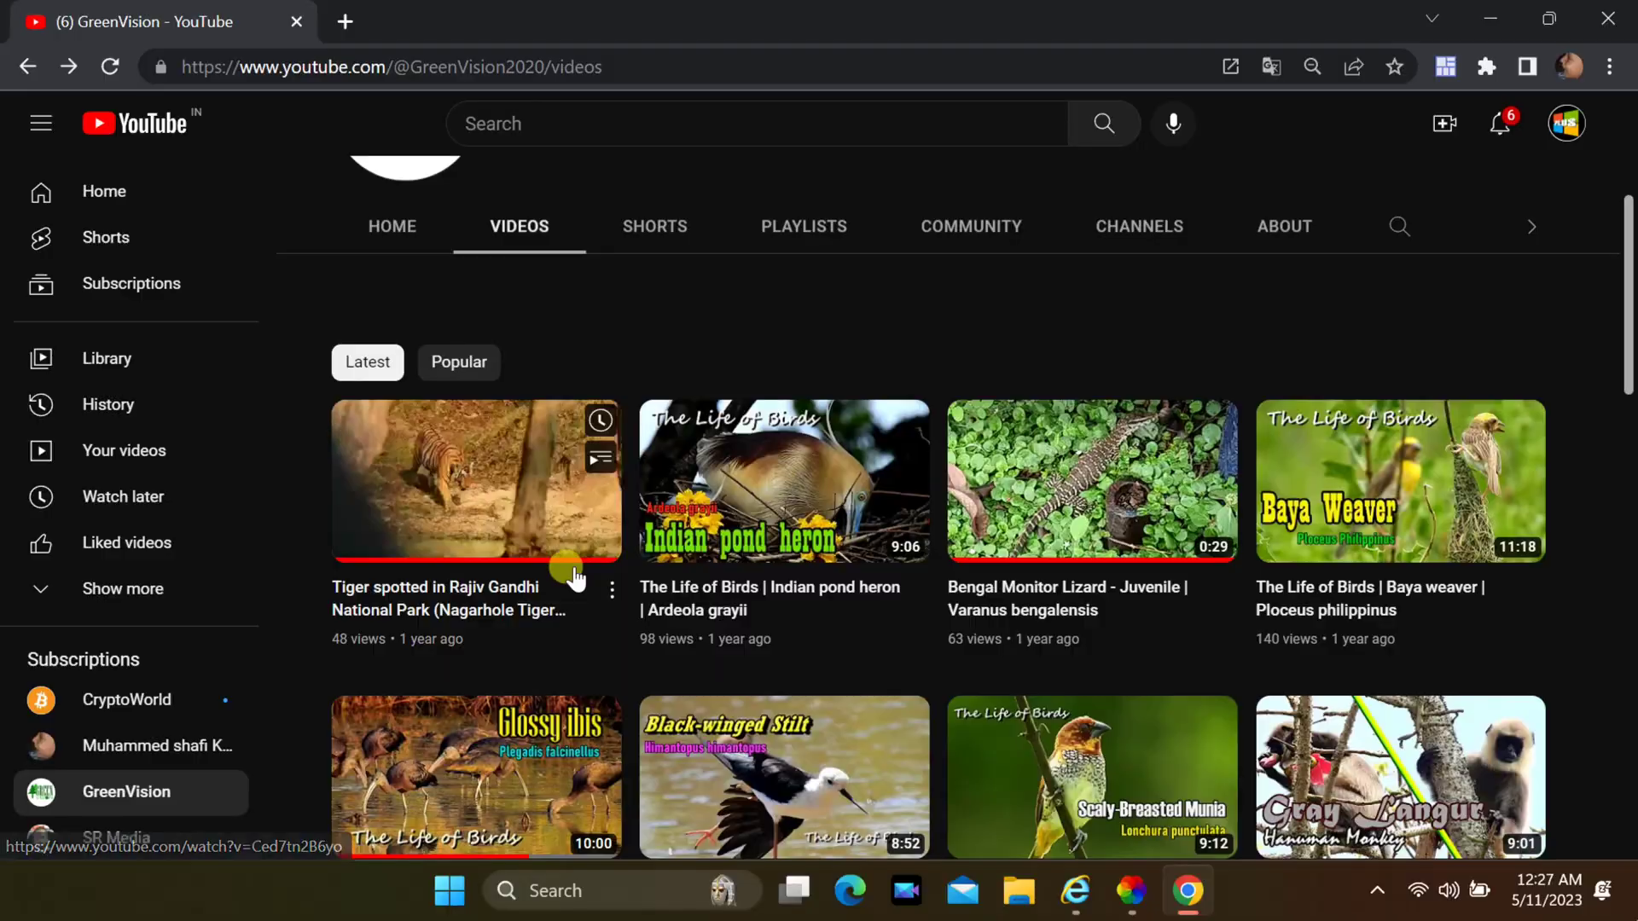
# Step: Copy the tiger video's YouTube share link and bring Lively Wallpaper back up
pyautogui.click(611, 590)
pyautogui.click(674, 768)
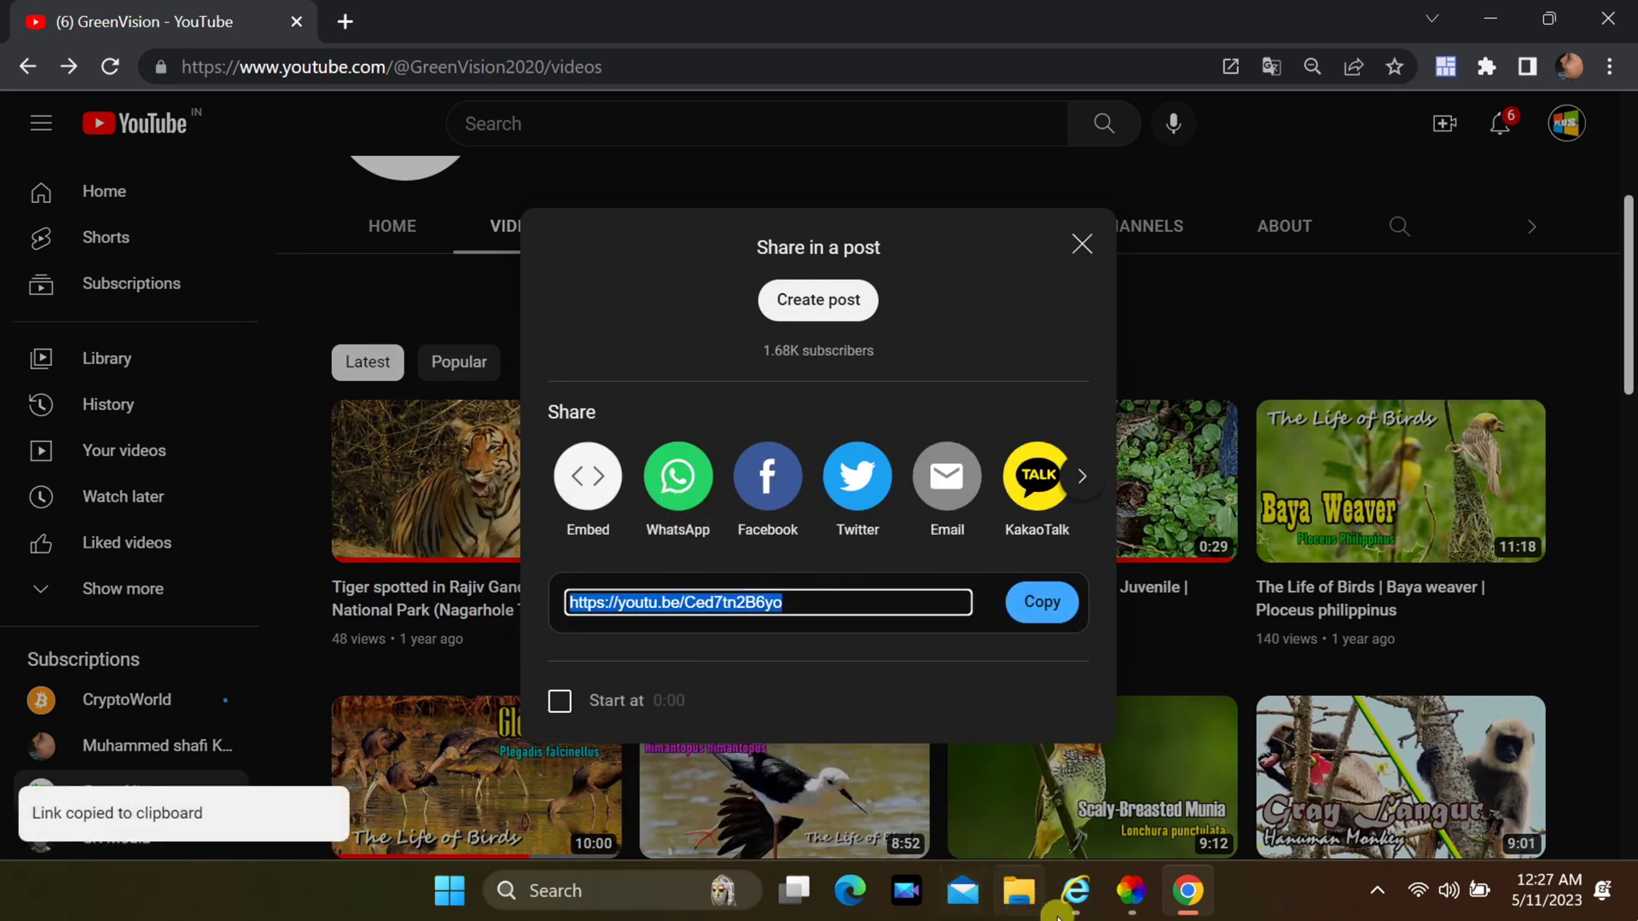
pyautogui.click(1137, 891)
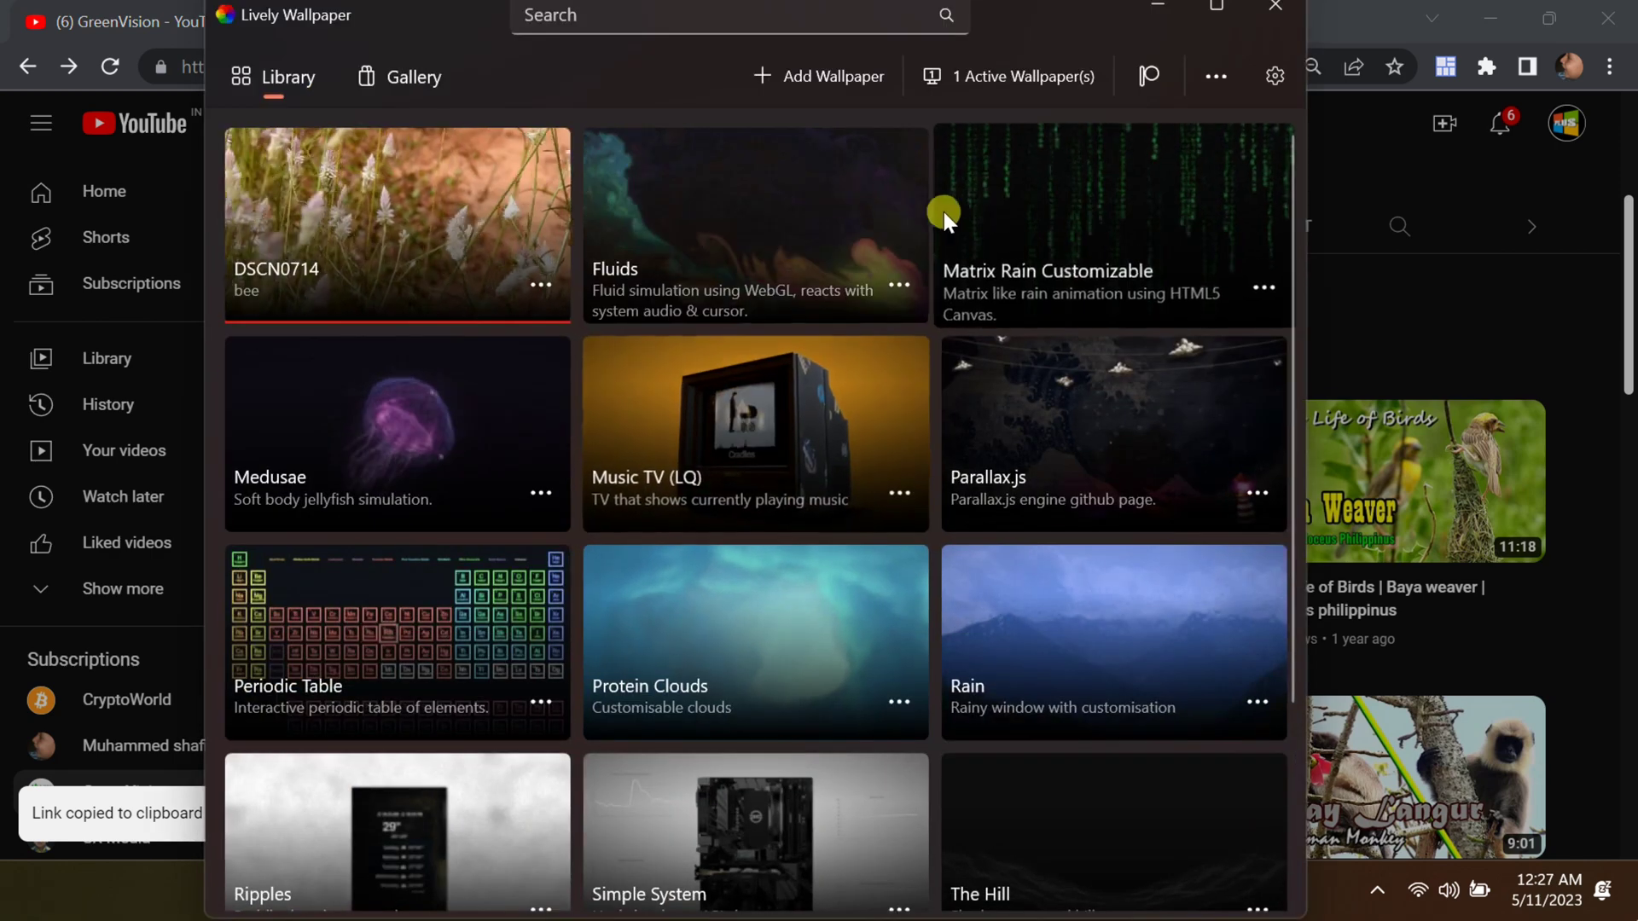
# Step: Replace the old address in Add Wallpaper's URL field with the copied youtu.be tiger link and submit it
pyautogui.click(797, 77)
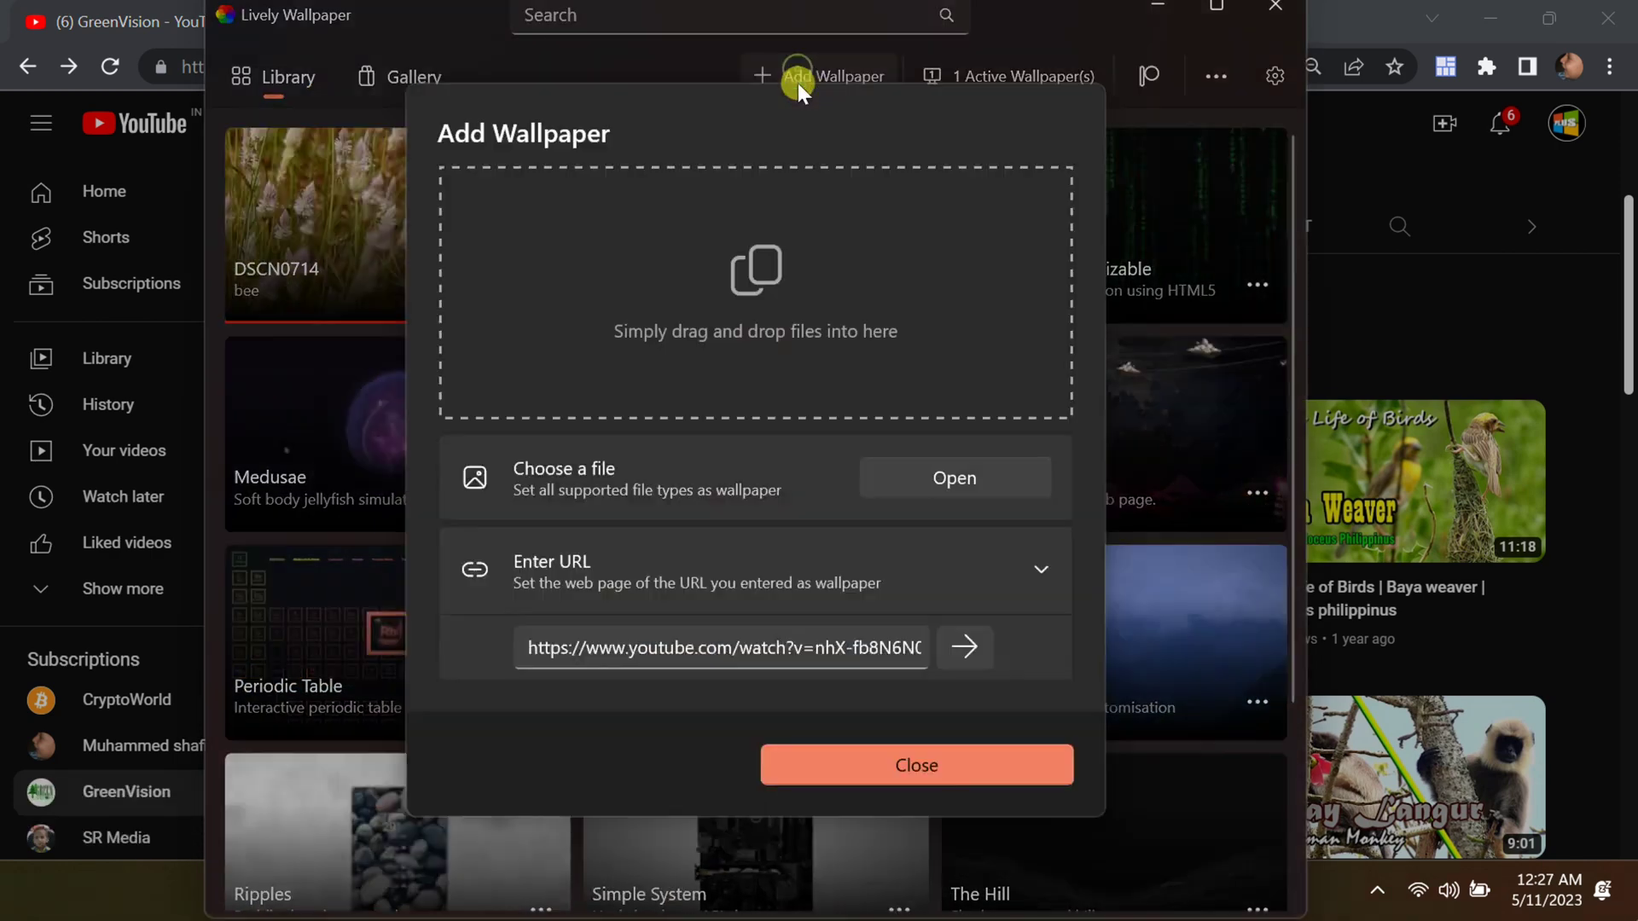
pyautogui.click(551, 568)
pyautogui.click(675, 622)
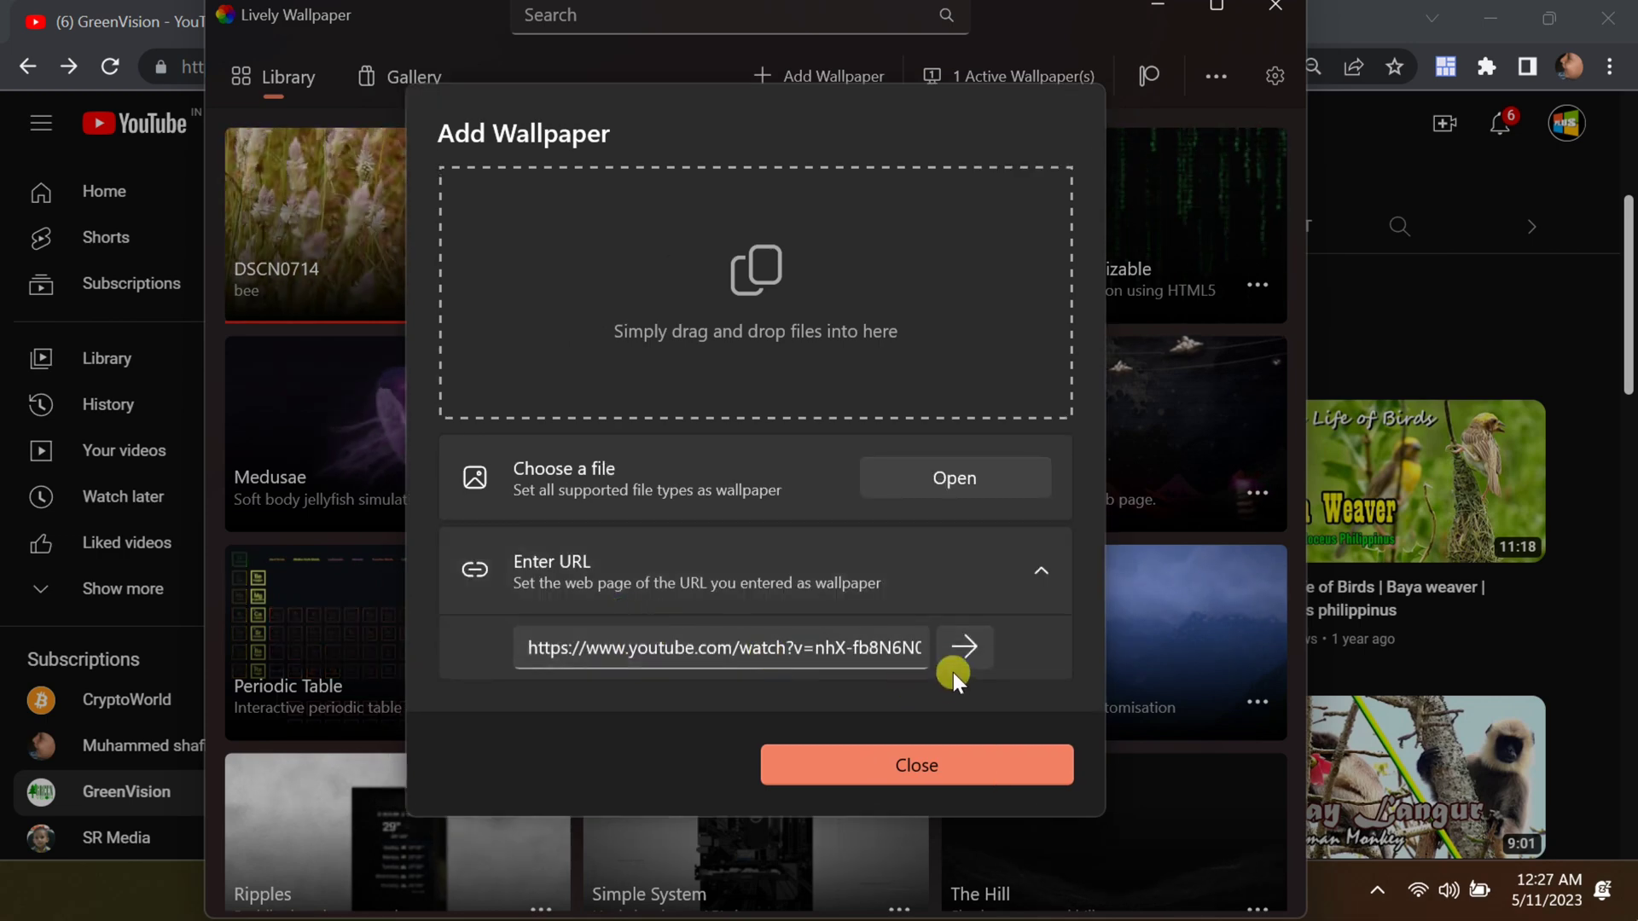
pyautogui.click(810, 646)
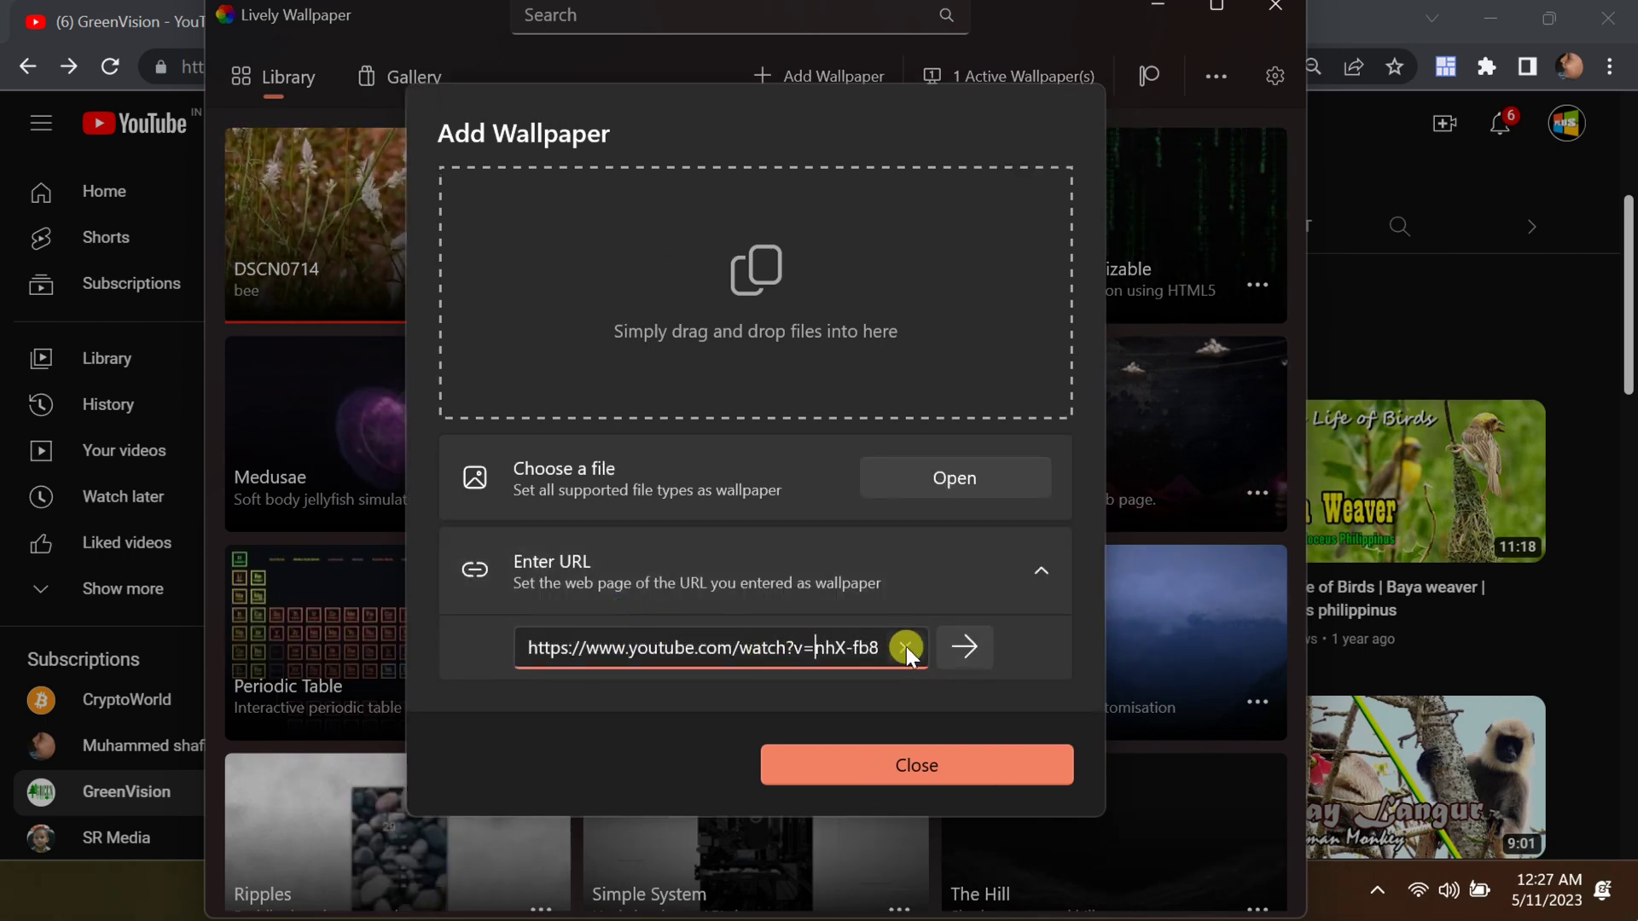
pyautogui.click(904, 646)
pyautogui.click(709, 681)
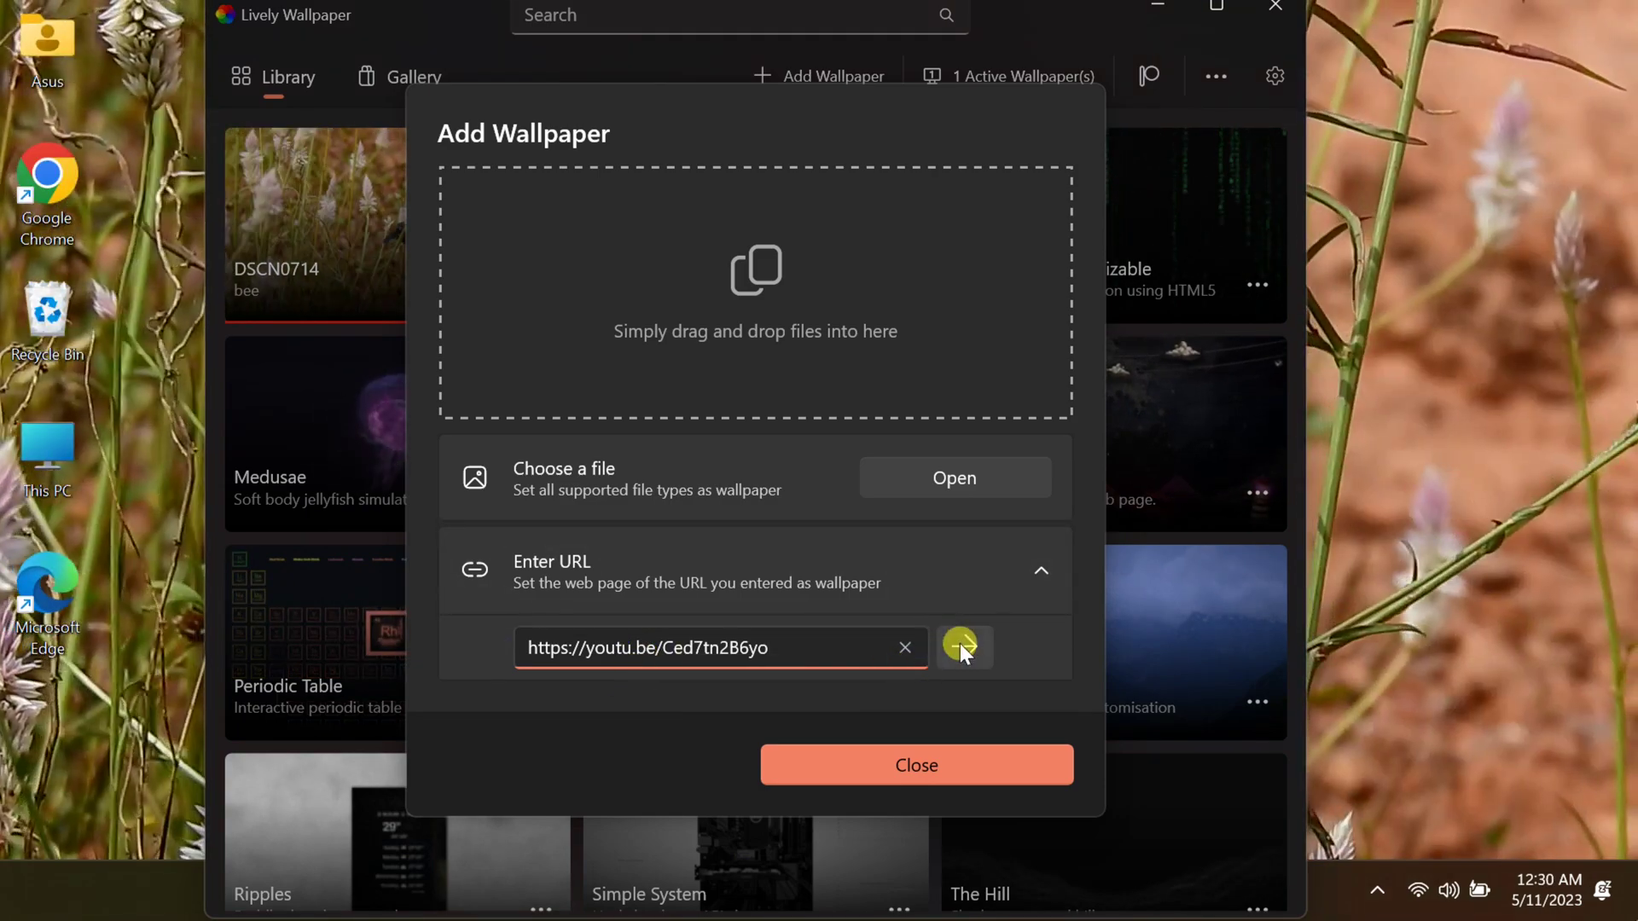
pyautogui.click(959, 644)
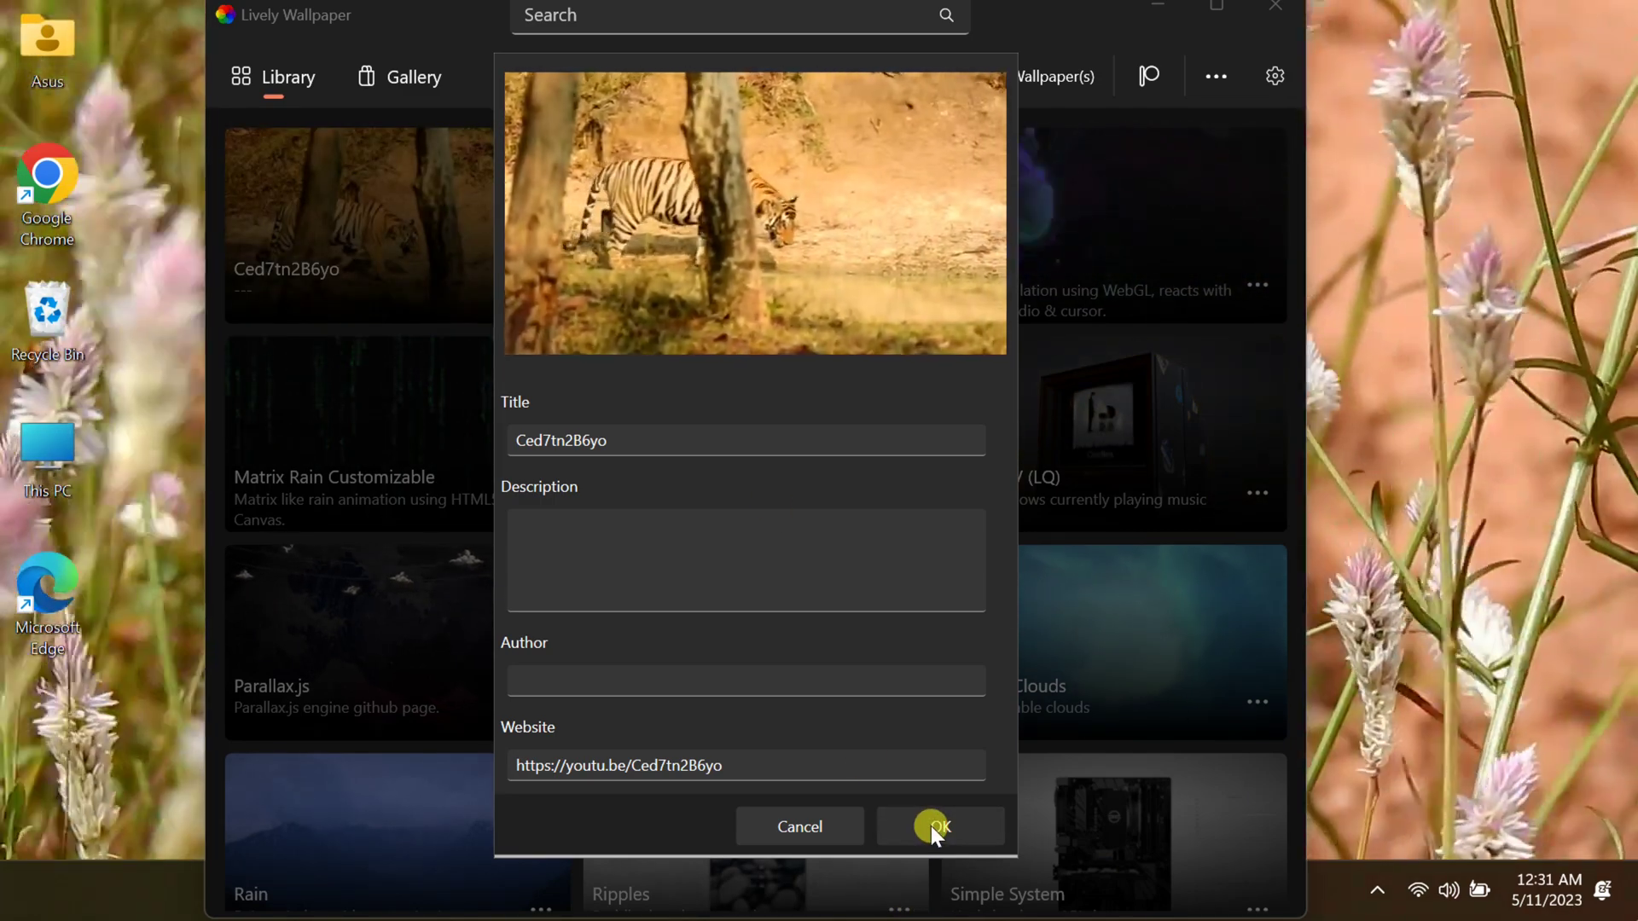
# Step: Accept the Ced7tn2B6yo wallpaper details with OK
pyautogui.click(930, 826)
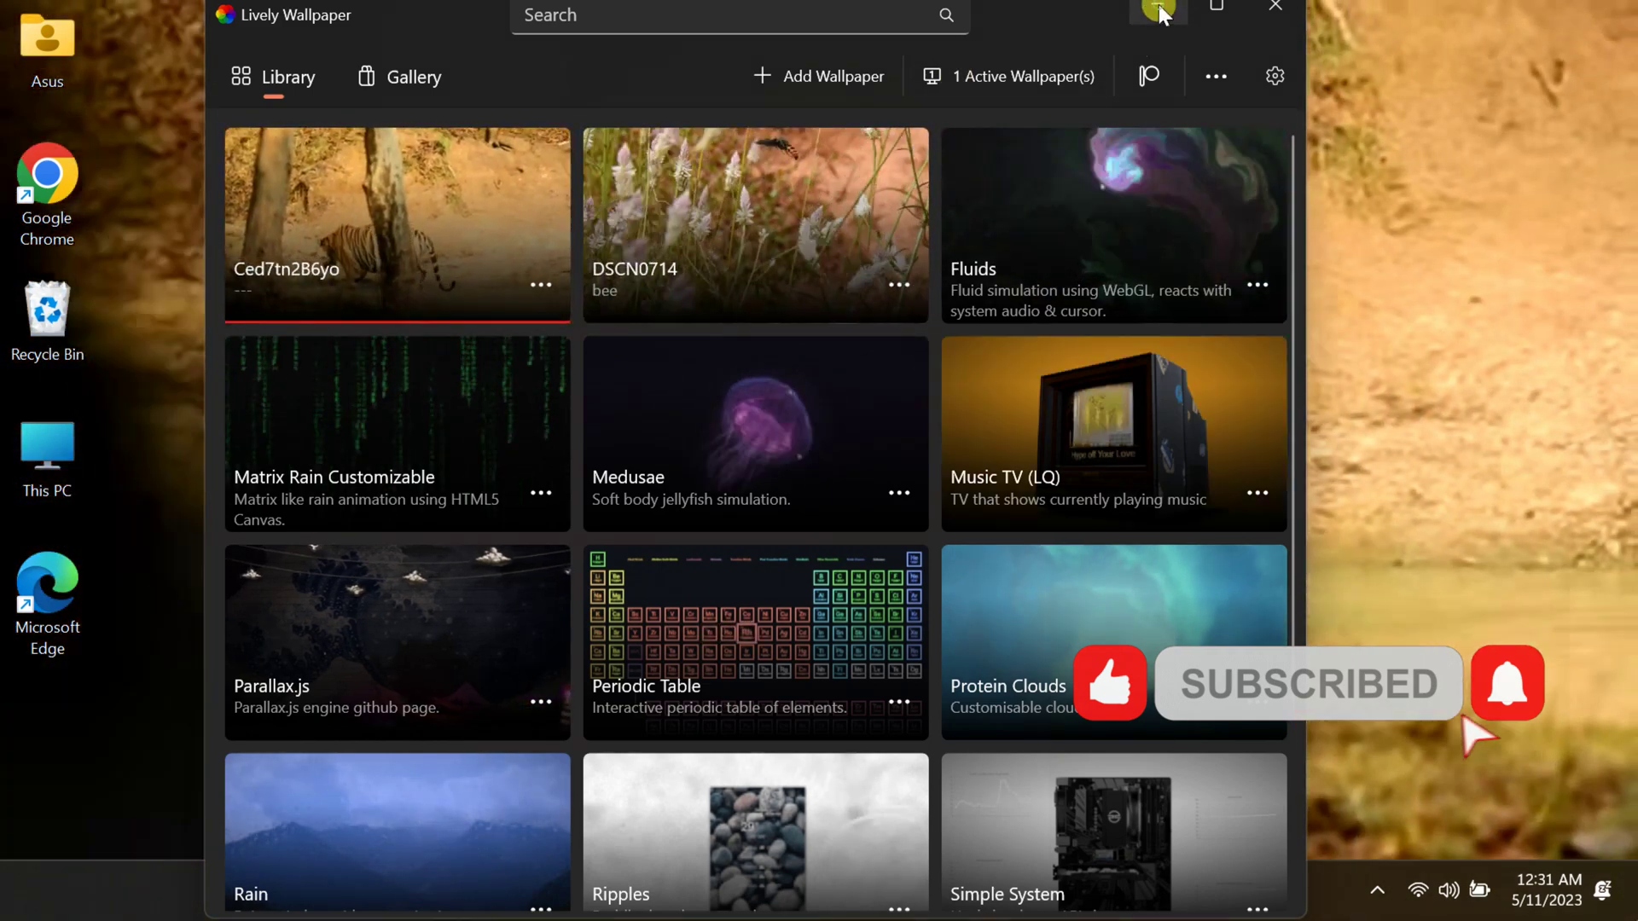
# Step: Minimize Lively Wallpaper so the tiger clip plays across the desktop
pyautogui.click(1157, 8)
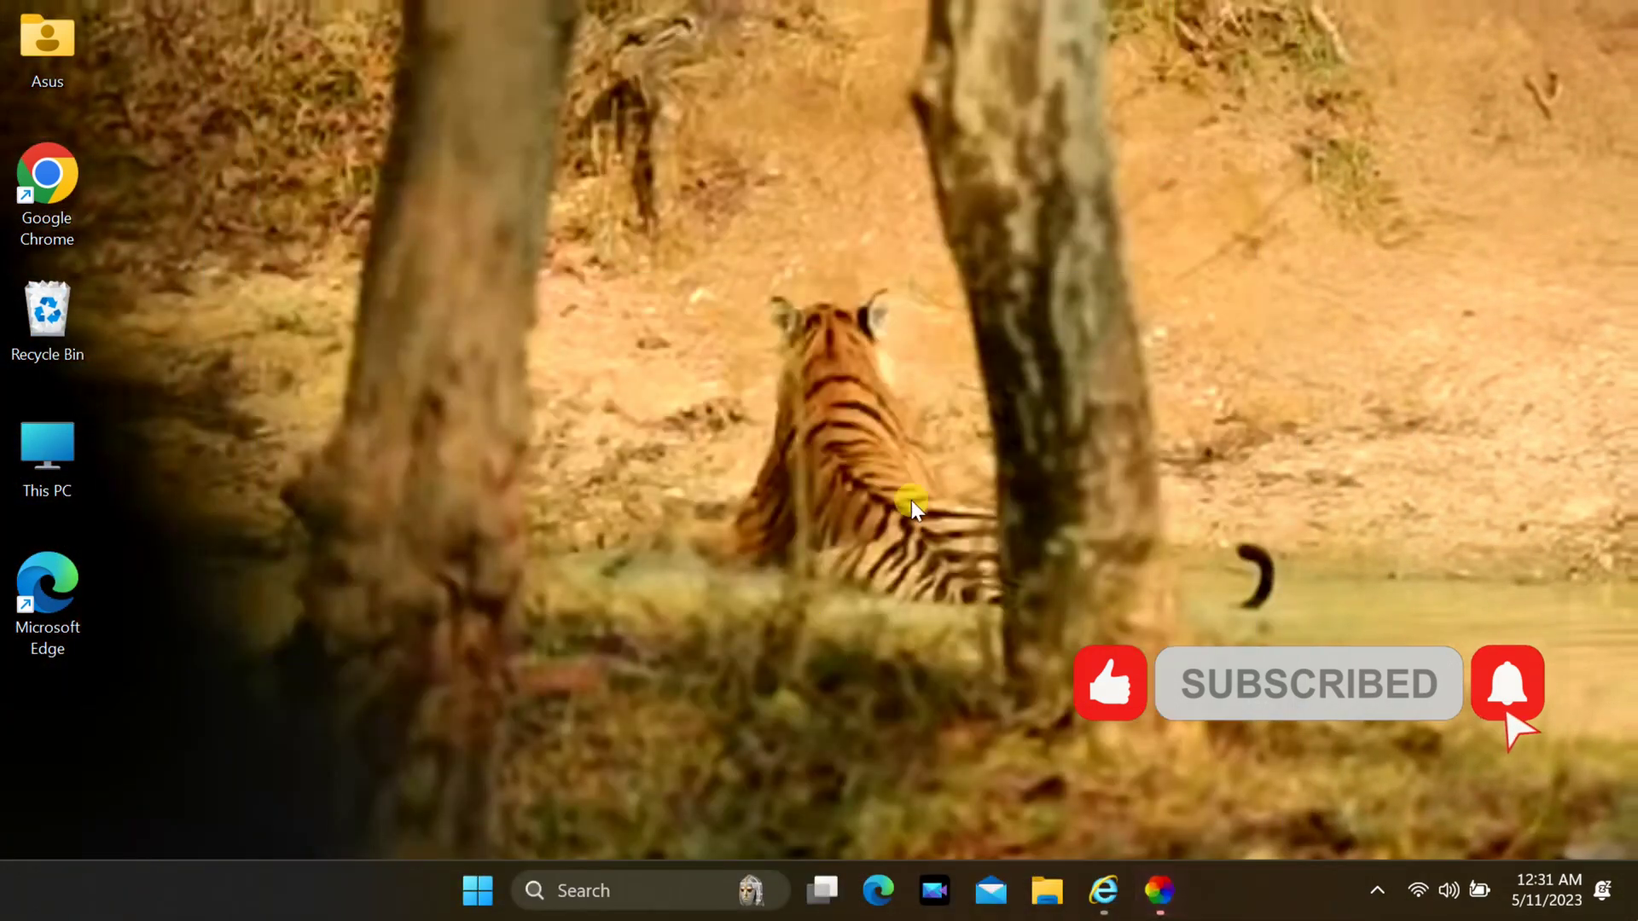